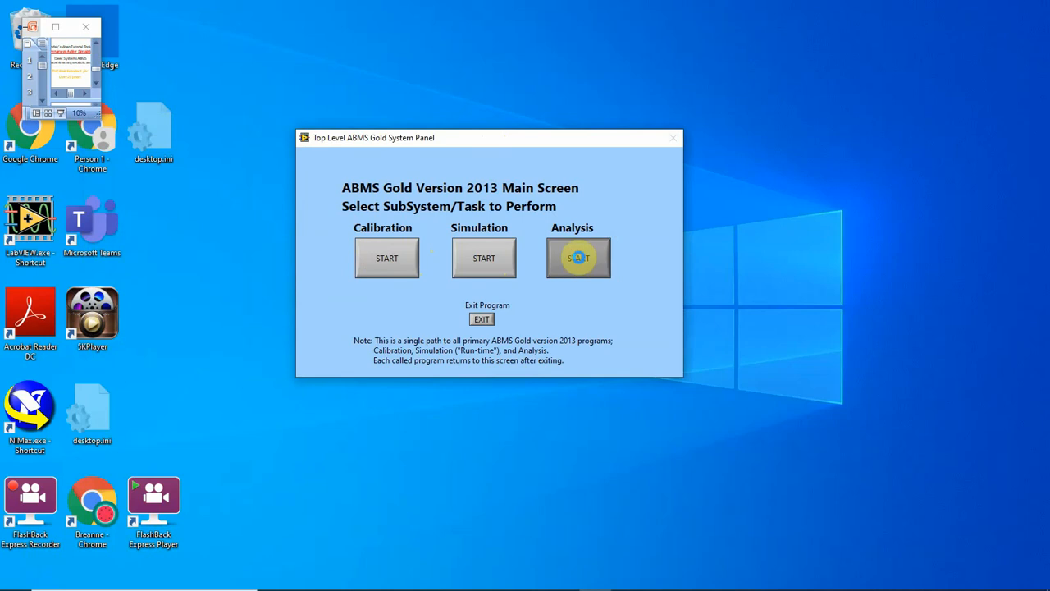
- Start the Analysis program, dismiss the MFC license notice, and move the Main_Analysis window higher on the desktop
click(579, 258)
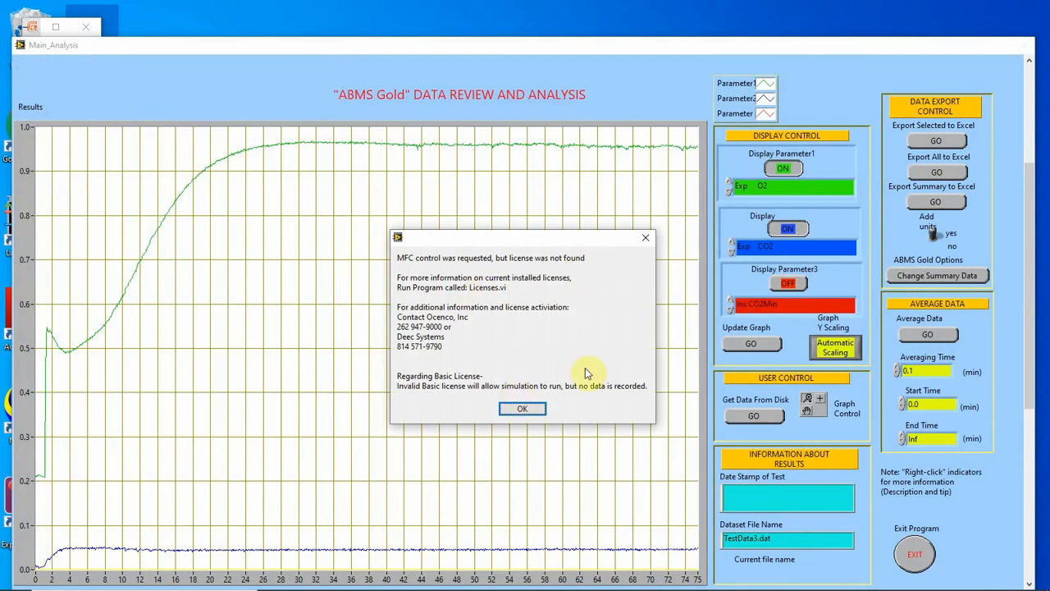
click(524, 411)
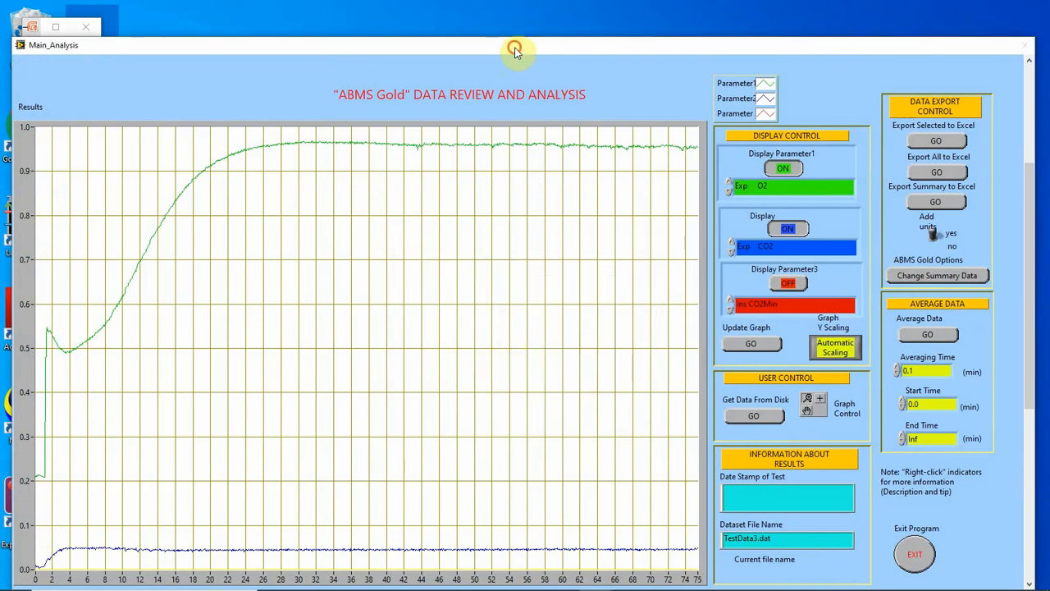
drag(515, 51, 511, 28)
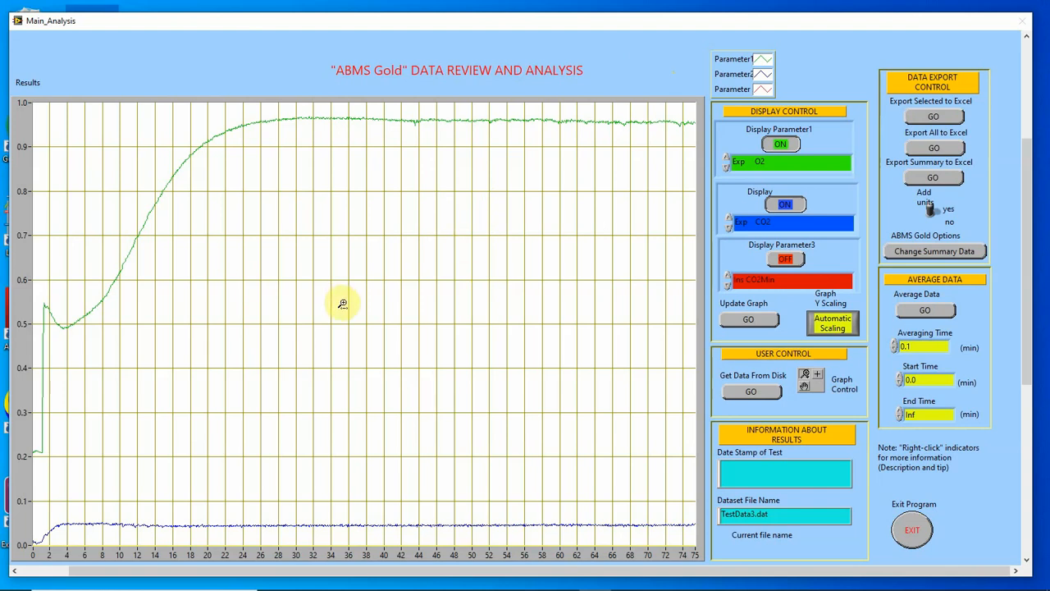
- Switch the graph's Y scaling to manual and back to automatic
click(833, 332)
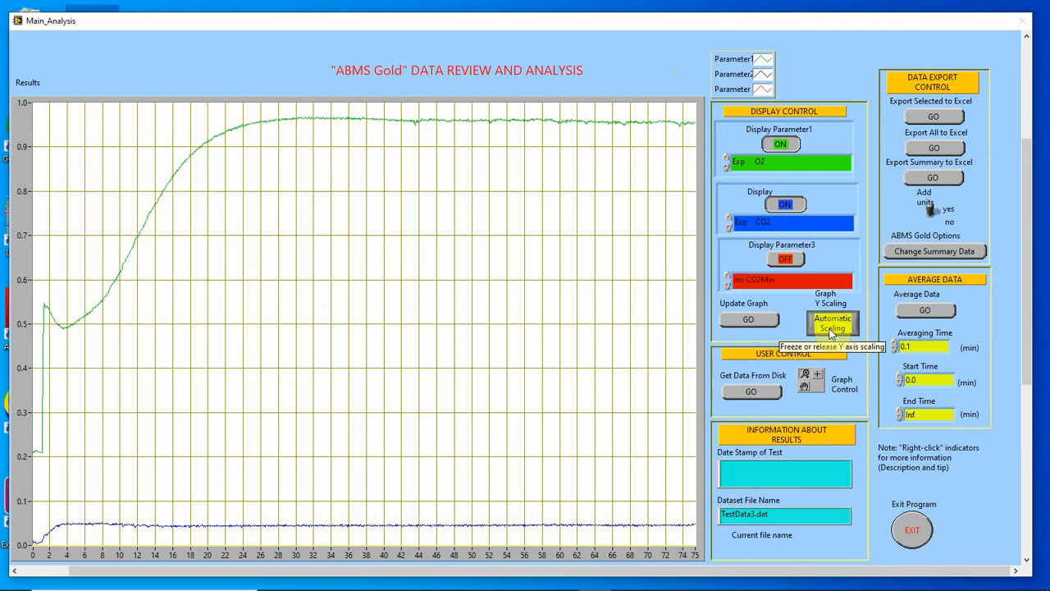
click(831, 332)
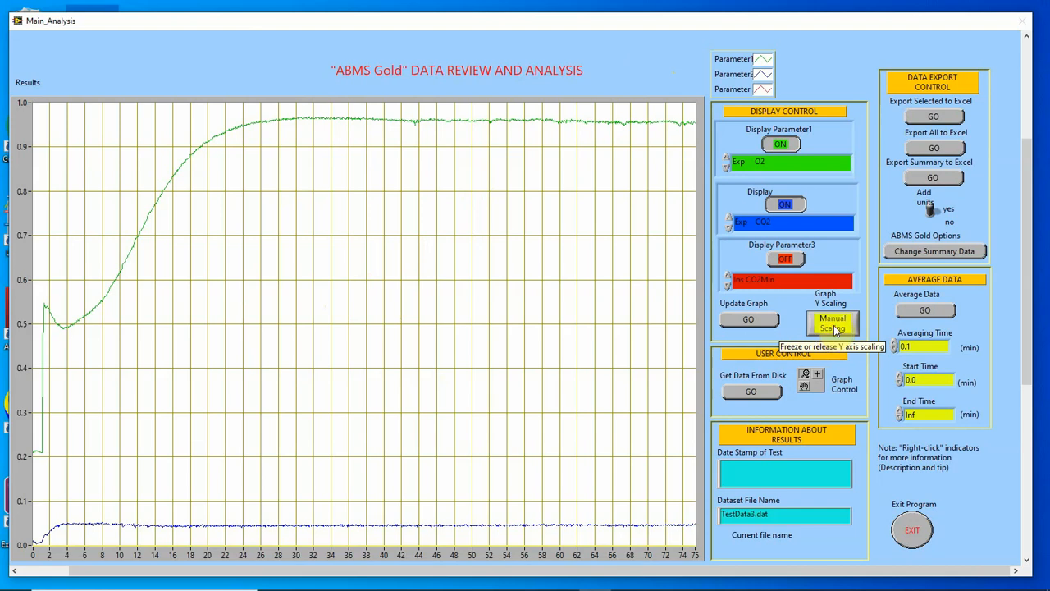
click(833, 328)
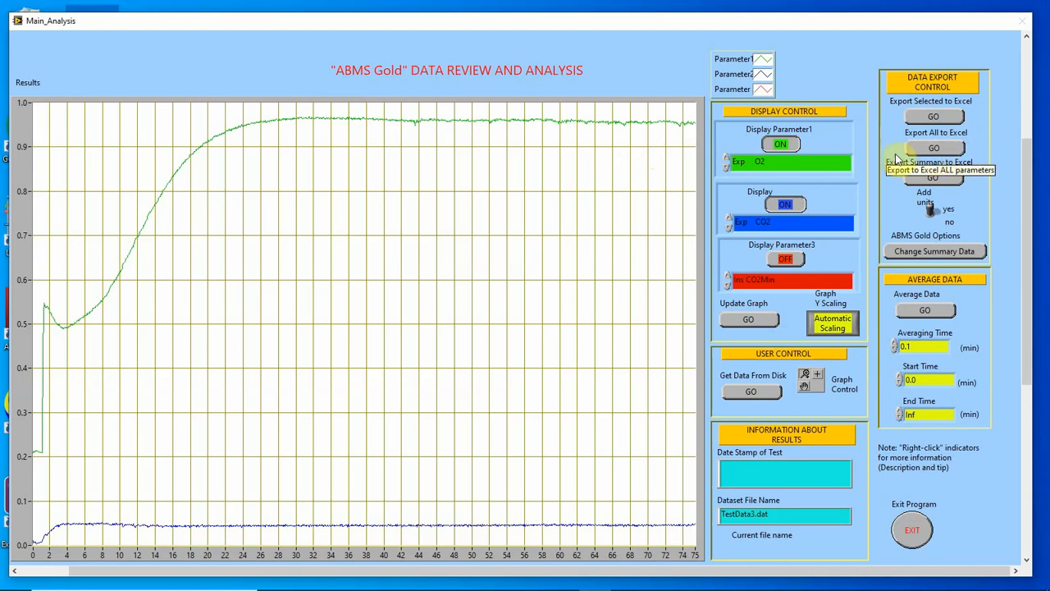
- Look through the full list of parameters available for Display Parameter1, then close it without changing the selection
click(815, 164)
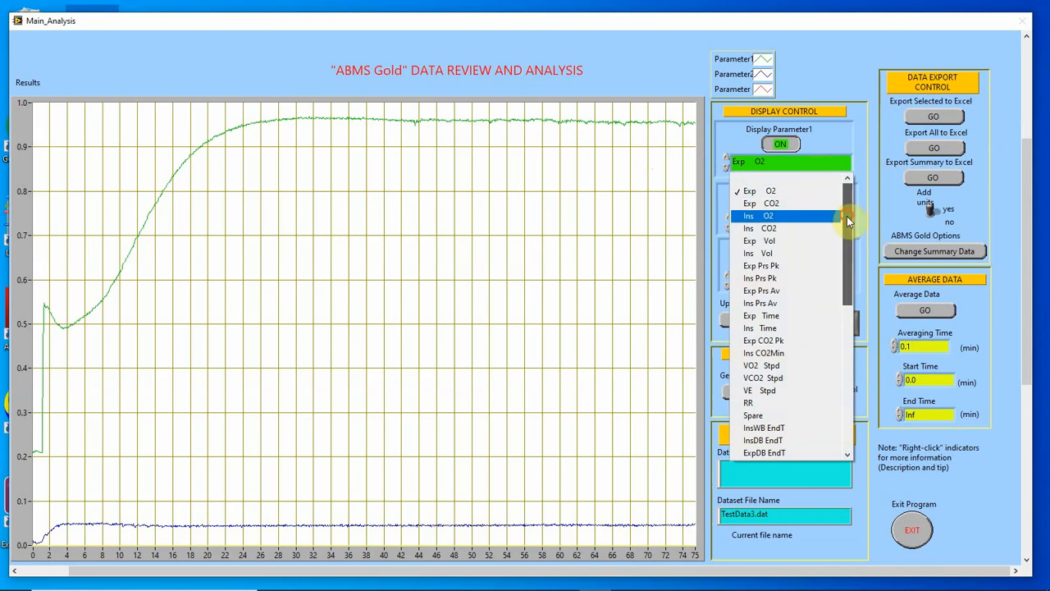
mouse_move(847, 216)
mouse_down()
mouse_move(853, 238)
mouse_move(848, 203)
mouse_up()
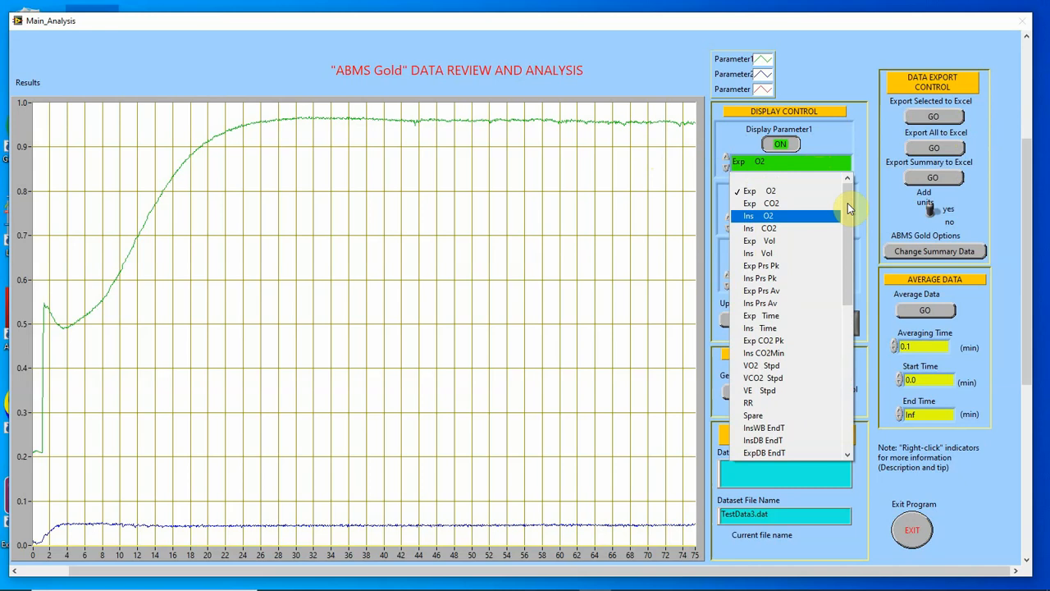
drag(848, 207, 850, 372)
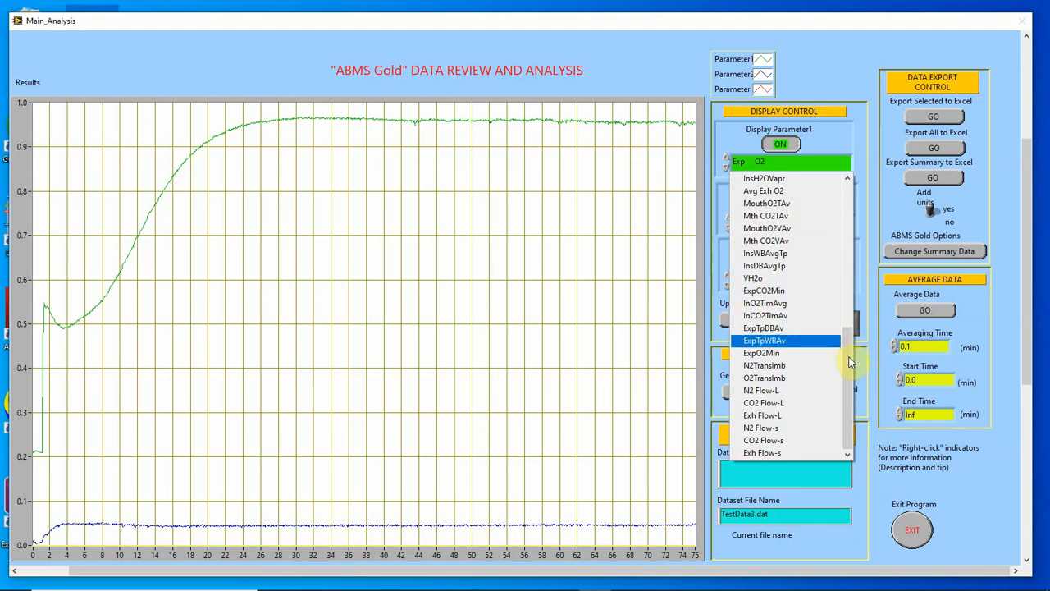
drag(850, 362, 844, 208)
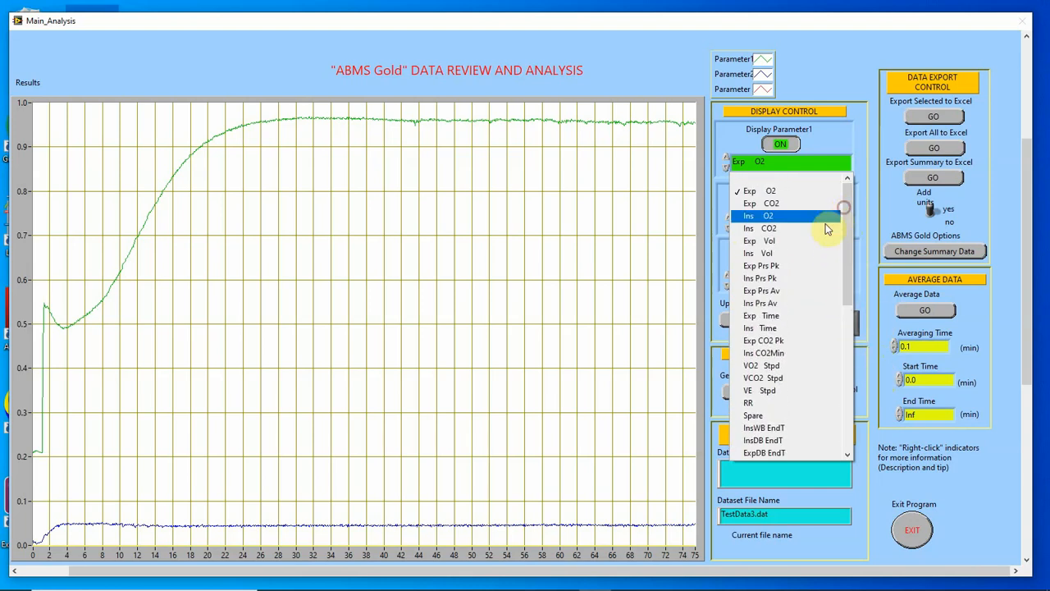
click(812, 54)
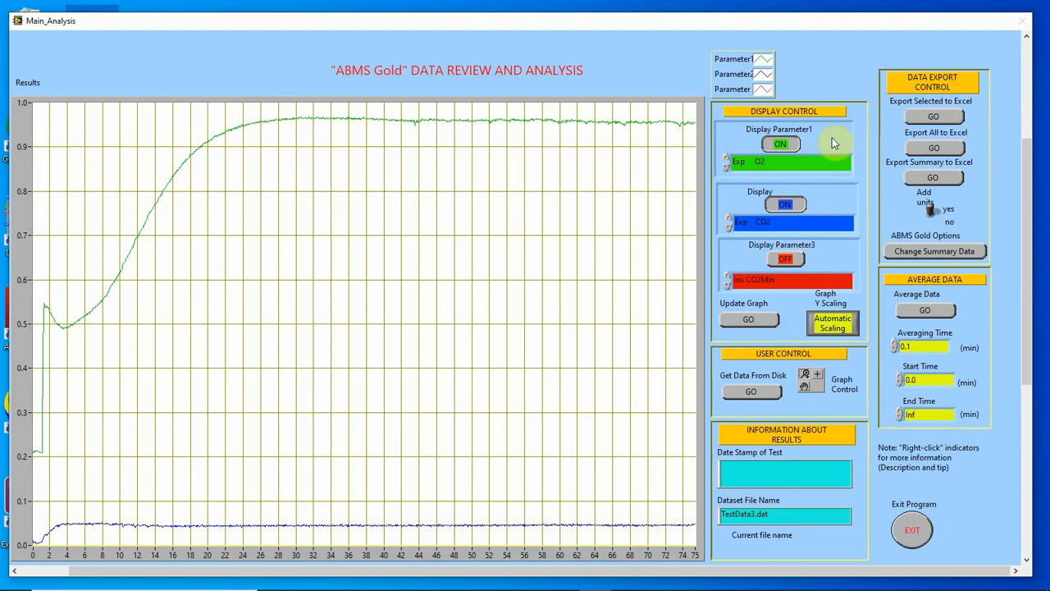
- Load the dataset TestData3.dat from the ABMS_SampleData folder on disk
click(753, 393)
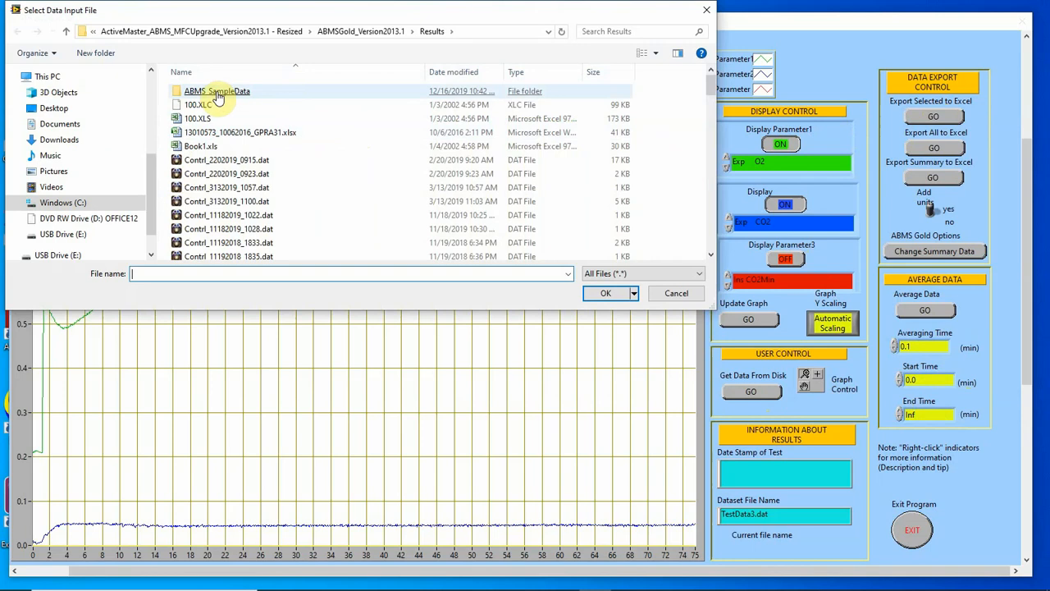
double_click(217, 93)
click(220, 93)
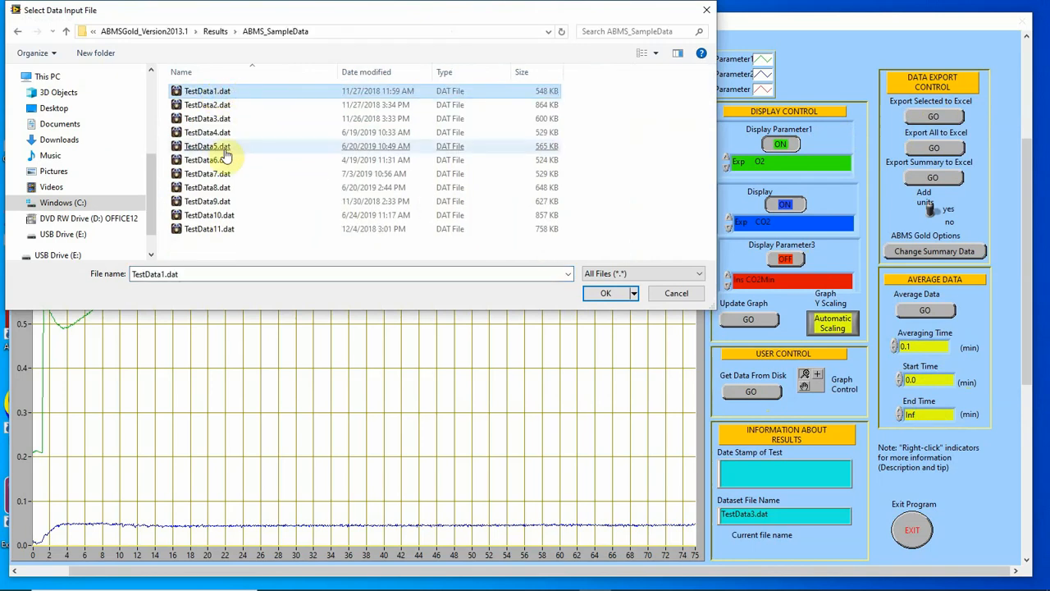
click(207, 105)
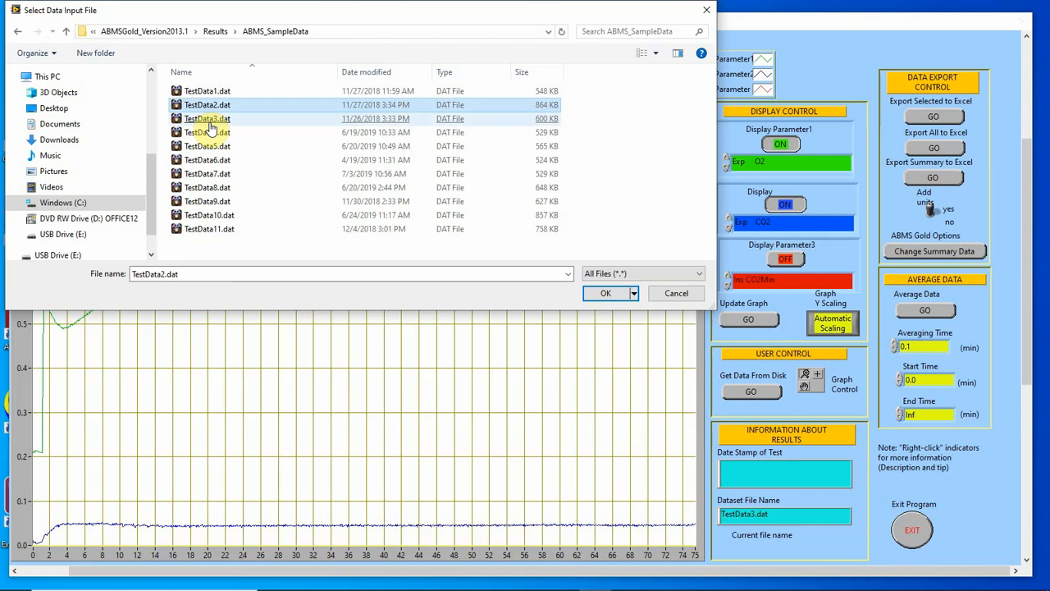
double_click(209, 121)
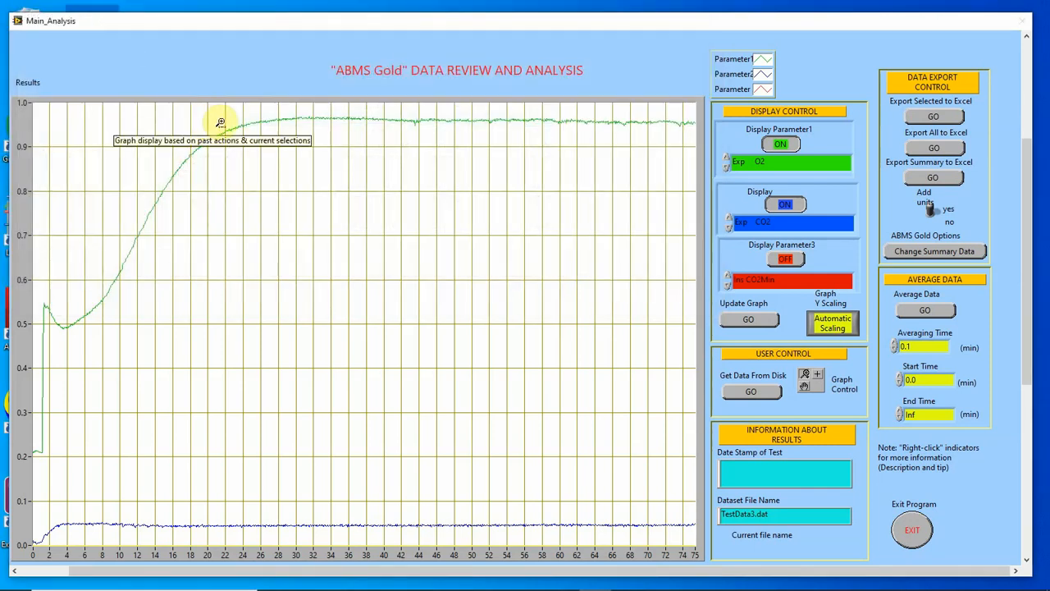
- Clear the results graph and load TestData2.dat from the ABMS_SampleData folder
right_click(353, 219)
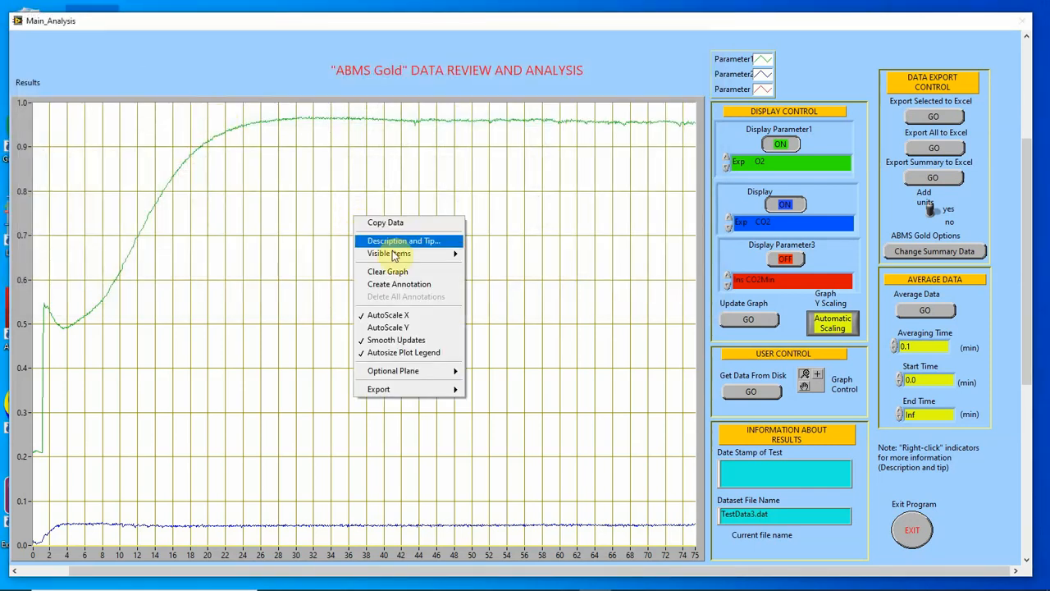
click(409, 272)
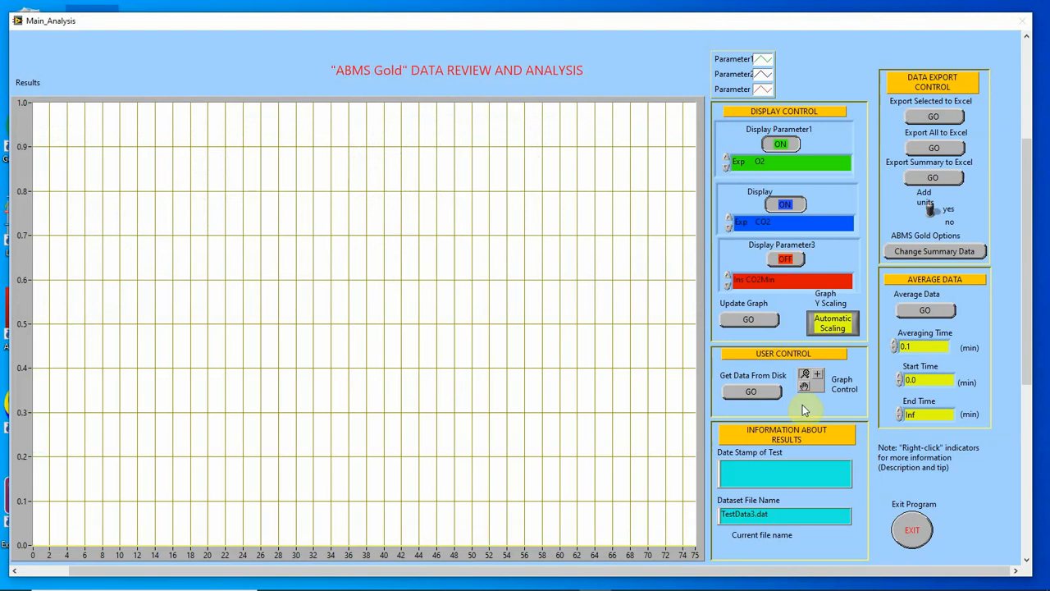
click(754, 392)
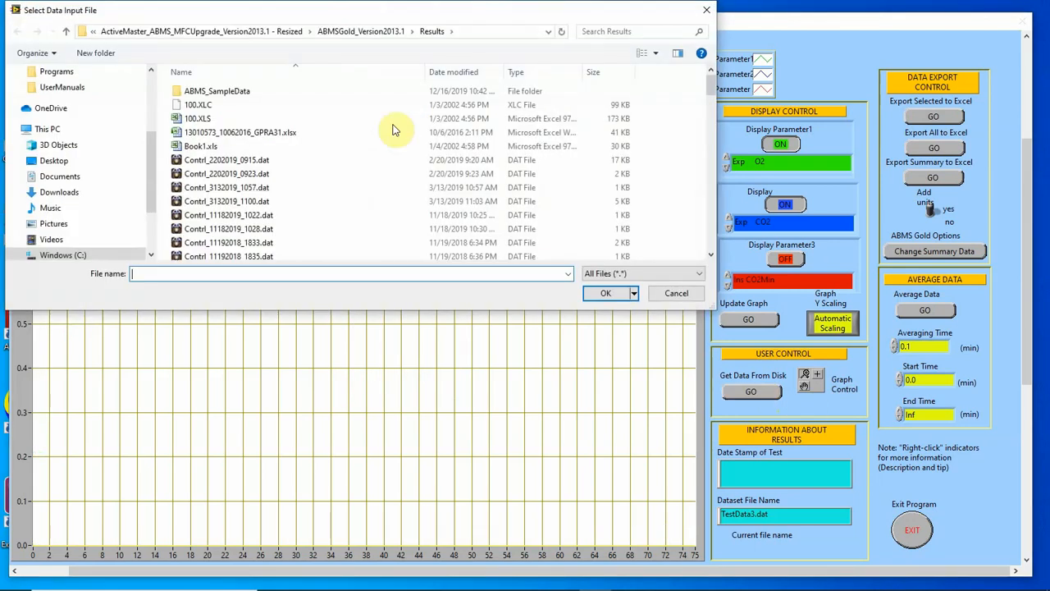
double_click(205, 92)
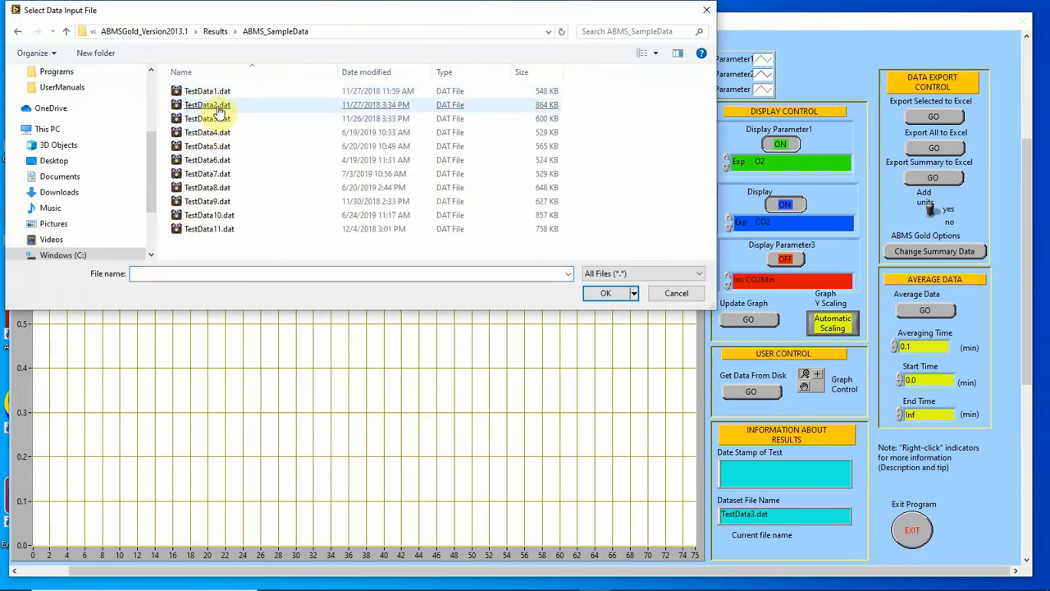
double_click(217, 107)
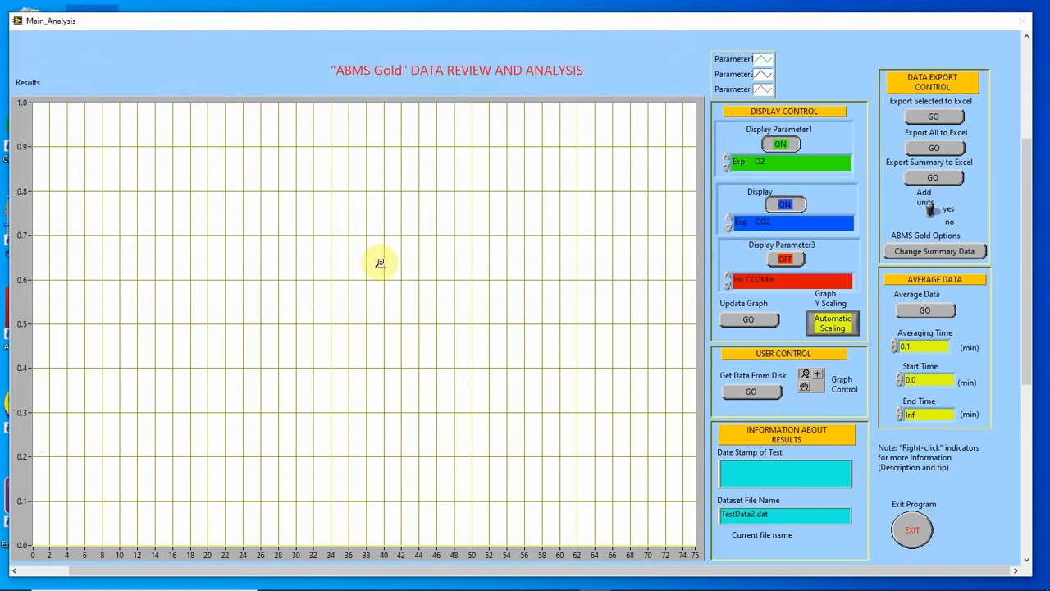
- Get data from disk again, choosing TestData3.dat in the ABMS_SampleData folder
click(759, 392)
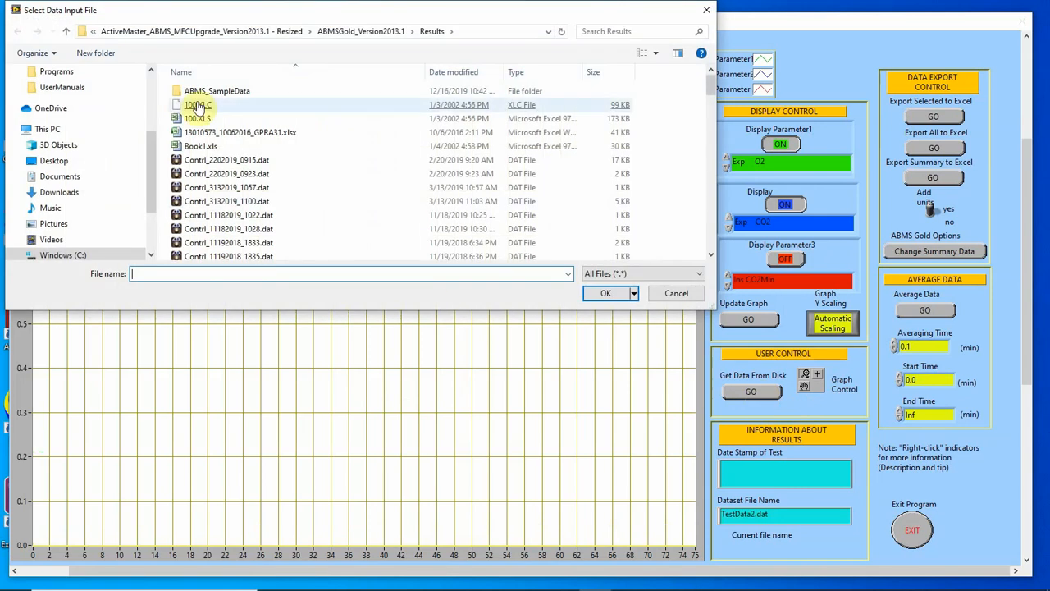
double_click(202, 93)
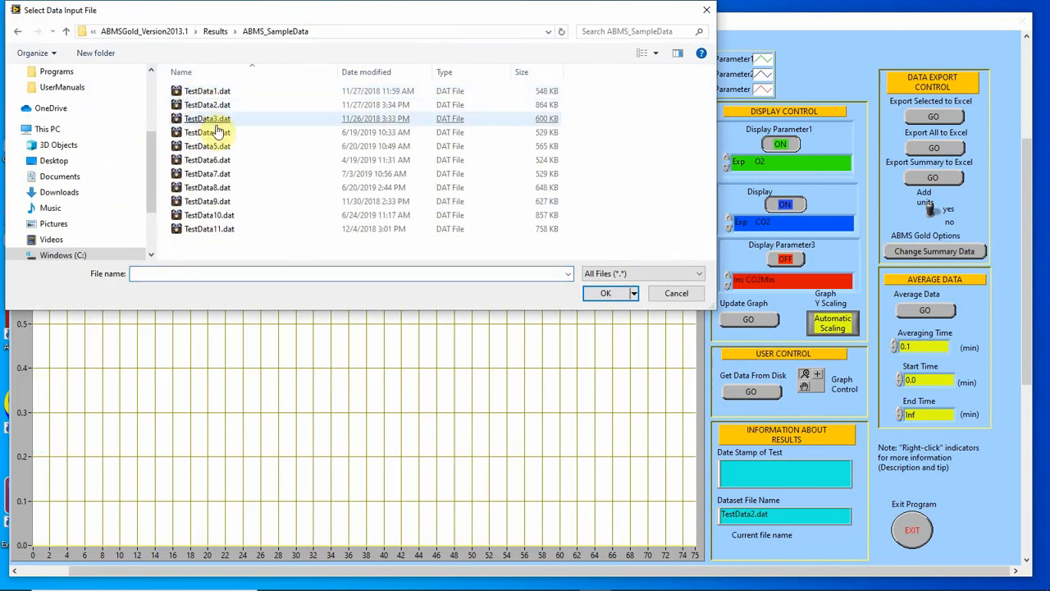
double_click(211, 121)
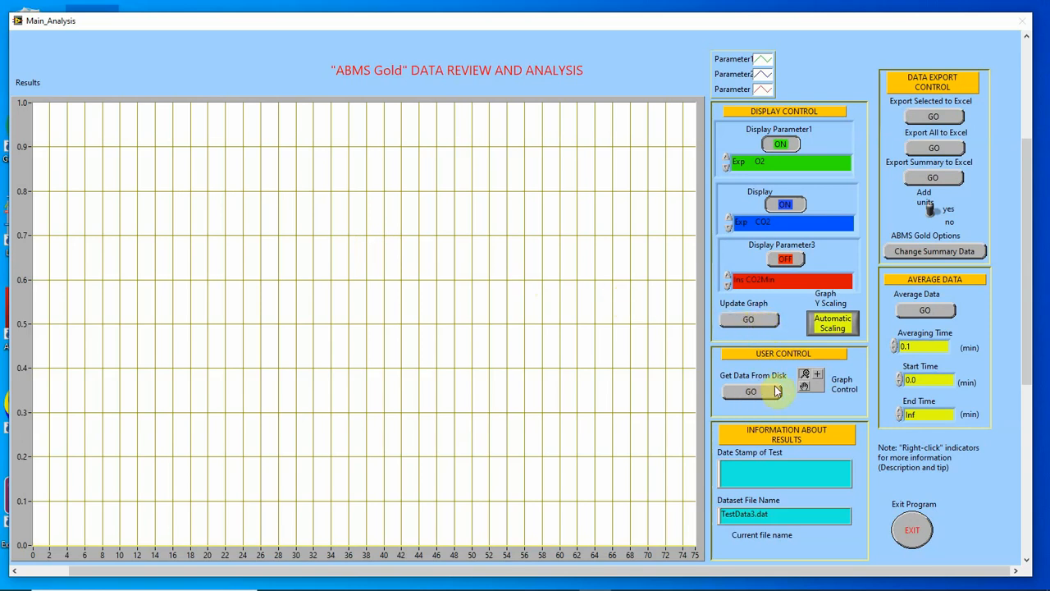
- Turn the Exp CO2 display off and back on to redraw the curves on the cleared graph
click(837, 327)
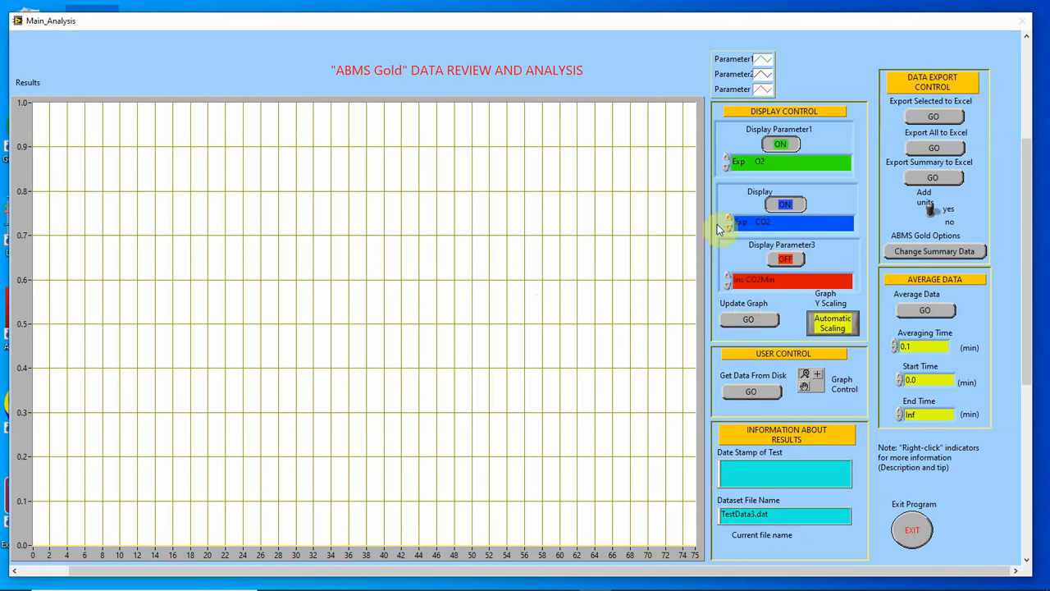
click(775, 206)
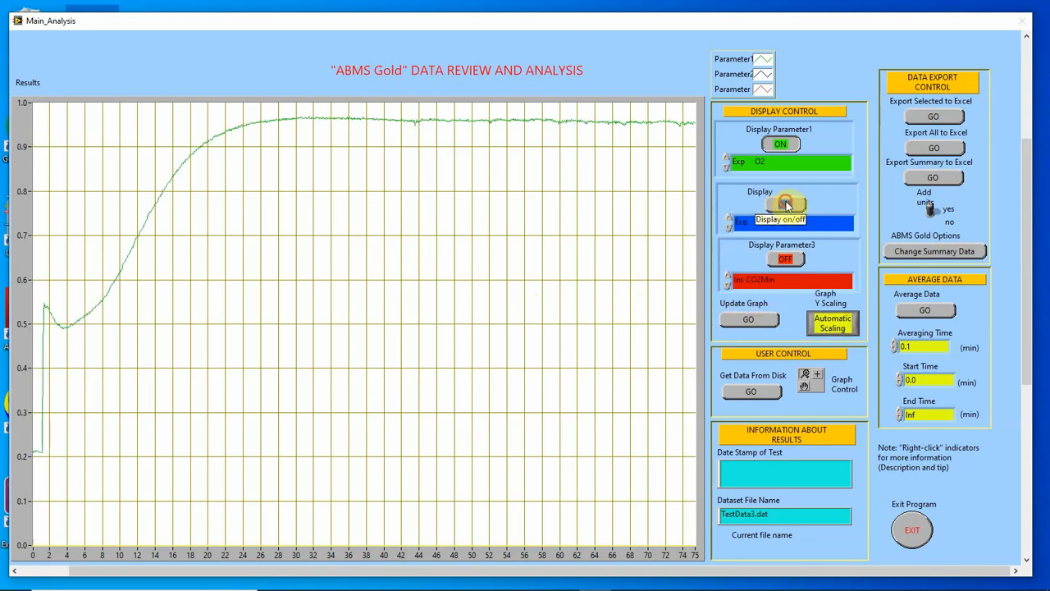
click(786, 205)
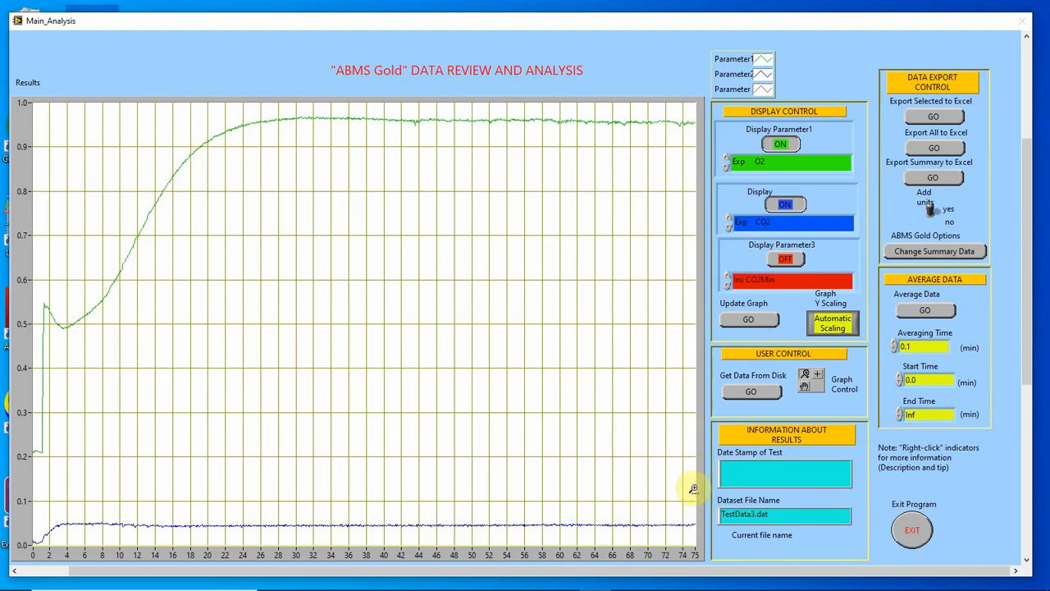
- Turn on the Ins CO2Min curve and turn off the Exp O2 curve
click(790, 261)
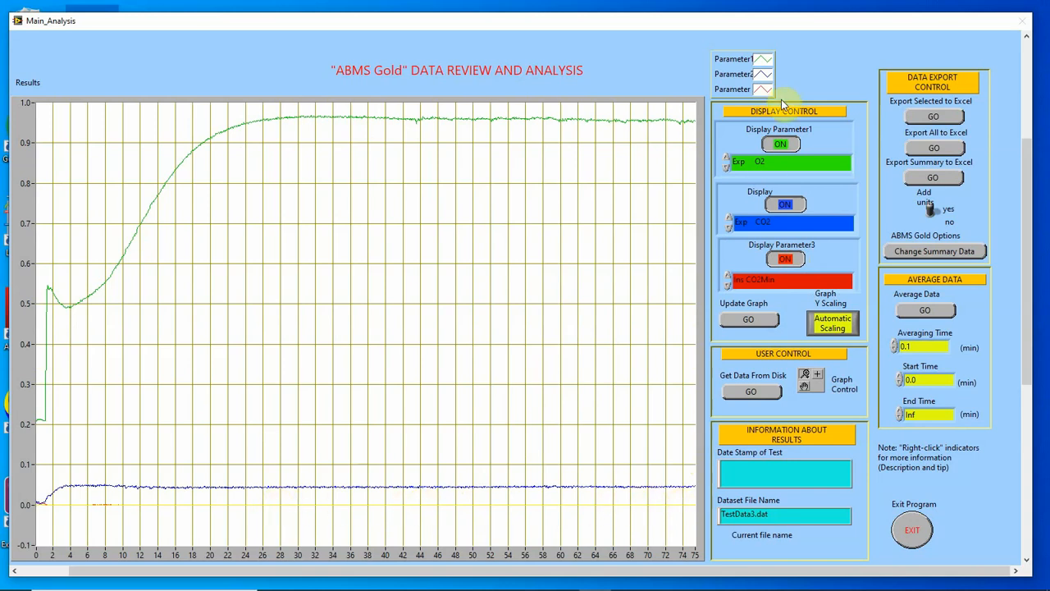
click(784, 145)
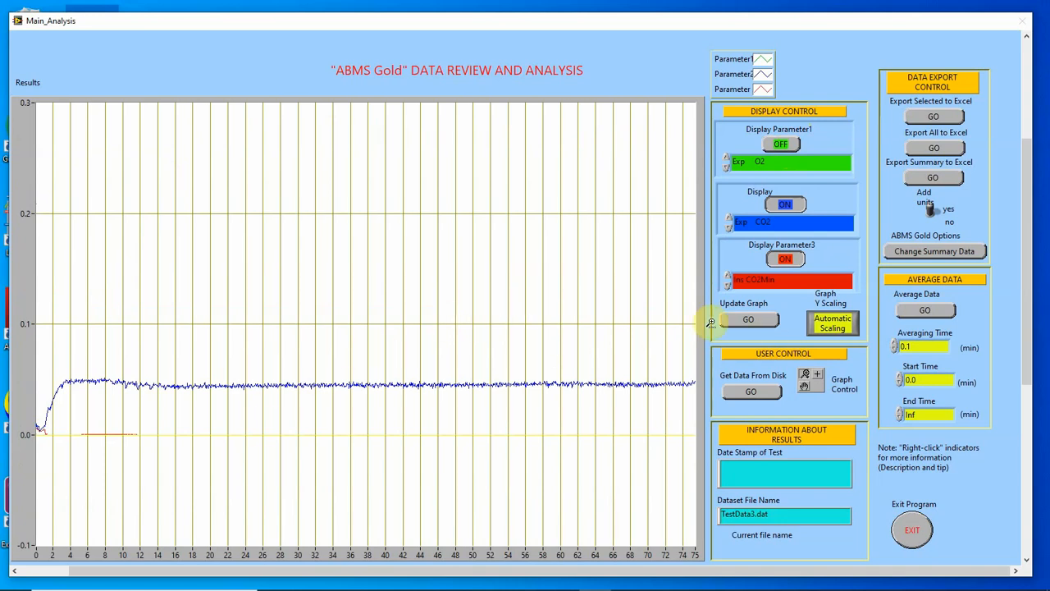
- Set the graph to manual Y scaling and change the Y axis maximum to 0.1
click(829, 327)
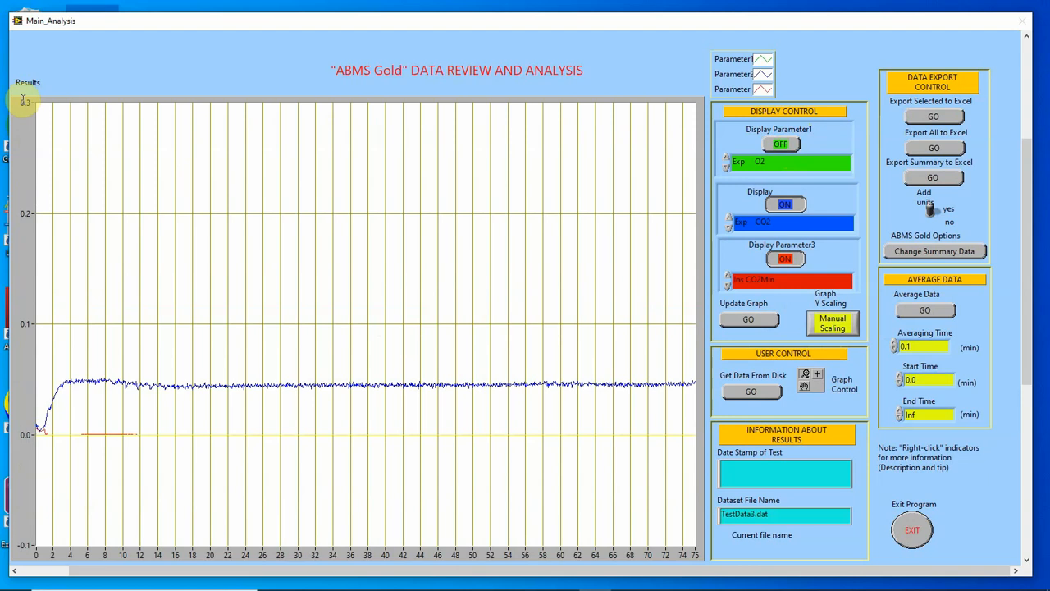
key(BackSpace)
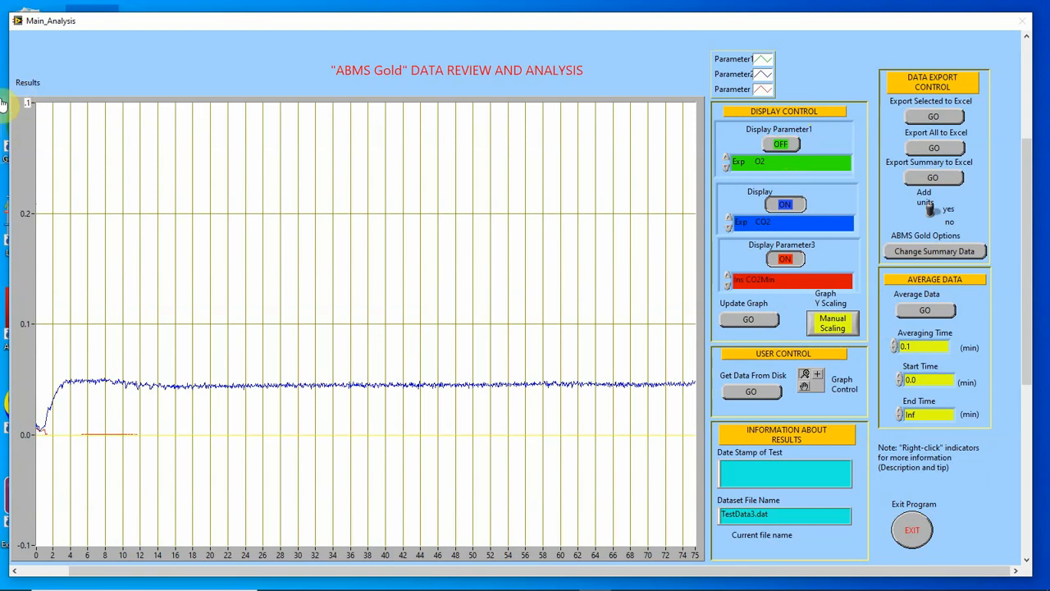
text(.1)
key(Return)
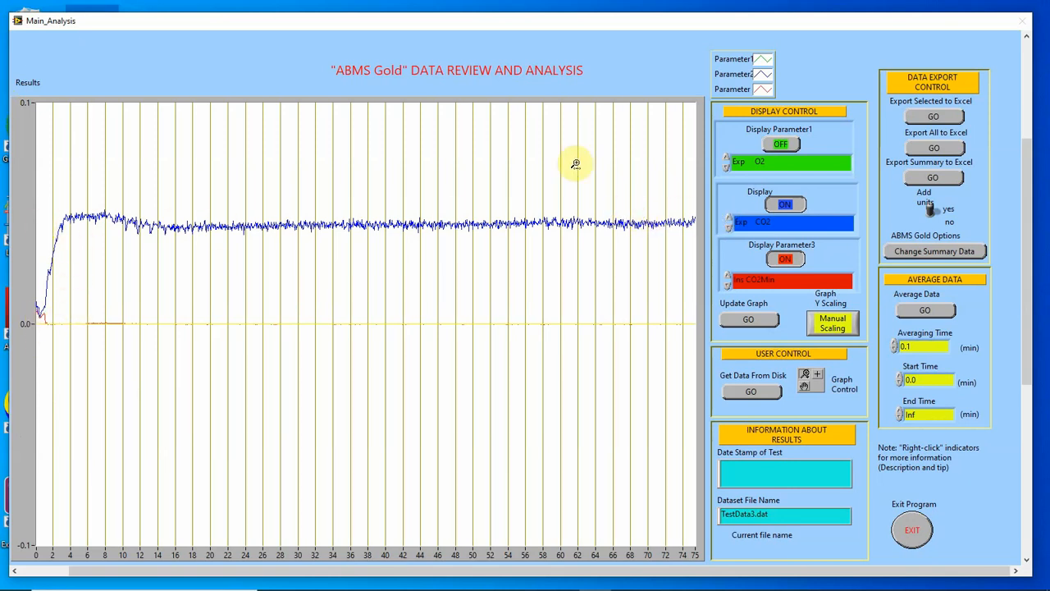
- Move the analysis window down and switch to Microsoft Excel, keeping its window at reduced size over the analysis window
drag(418, 28, 443, 111)
mouse_move(276, 583)
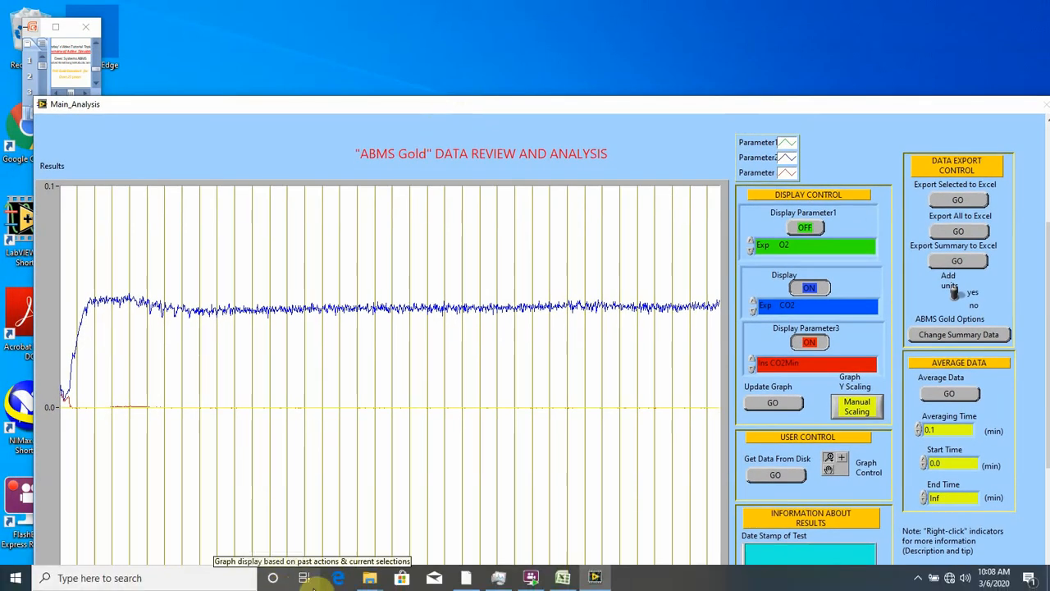
click(561, 580)
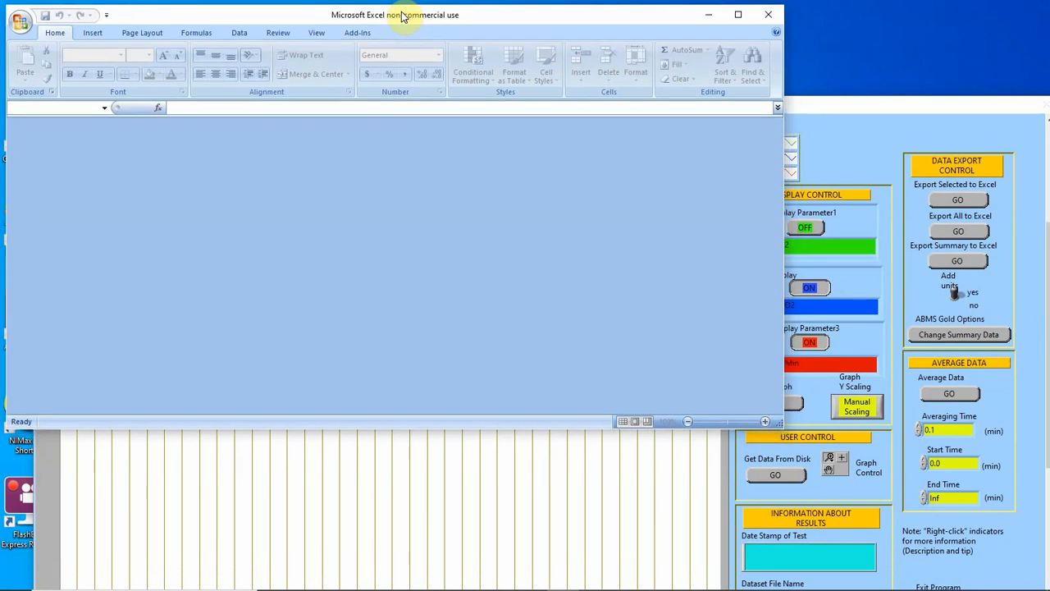
drag(403, 11, 392, 1)
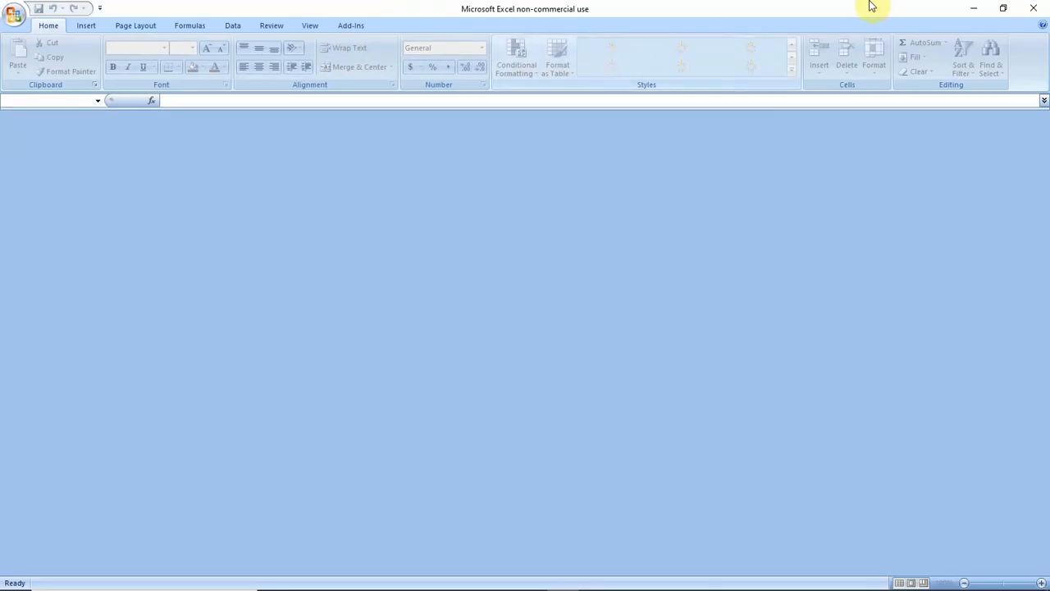
click(1002, 8)
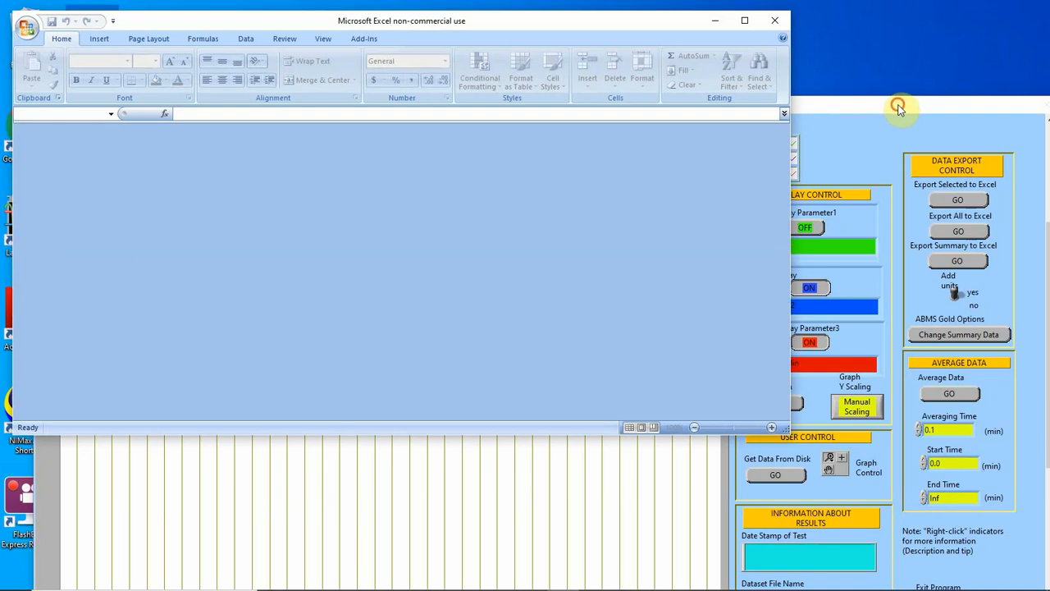
- Move the analysis window down to uncover Excel and export the selected parameters to Excel
click(899, 107)
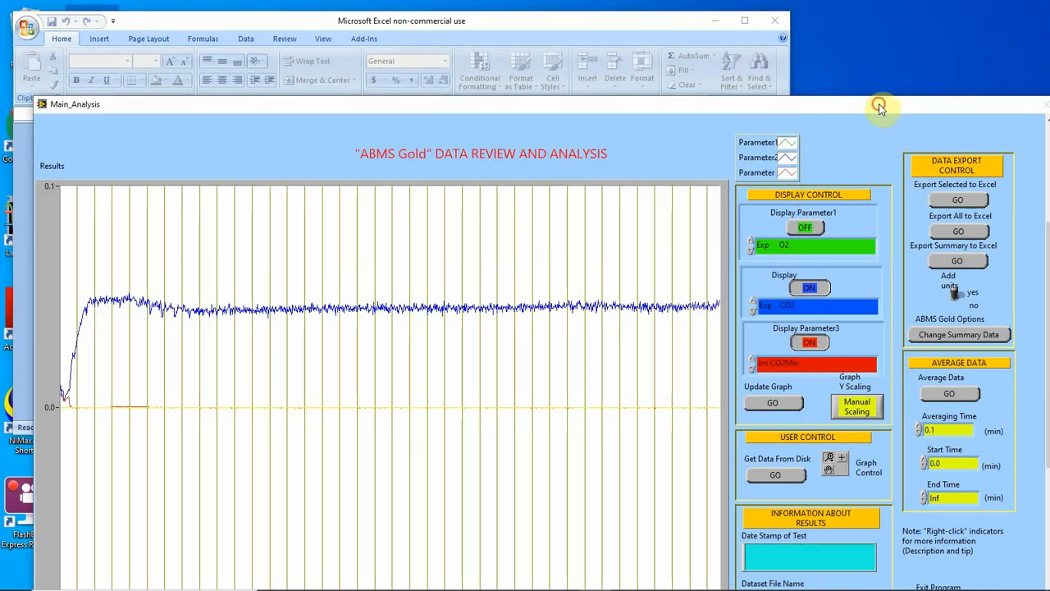
drag(880, 106, 913, 225)
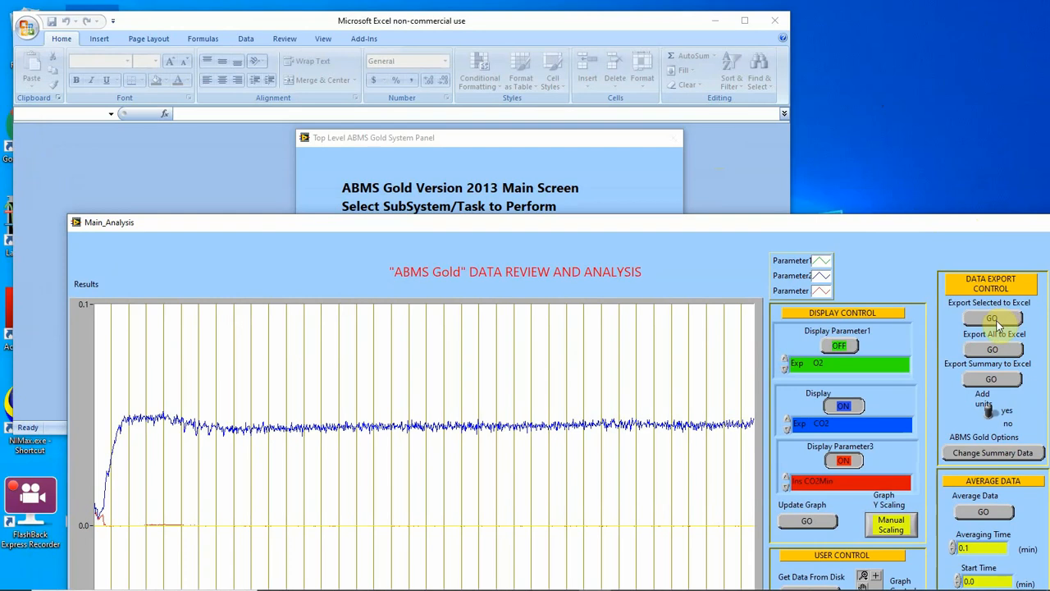
click(997, 324)
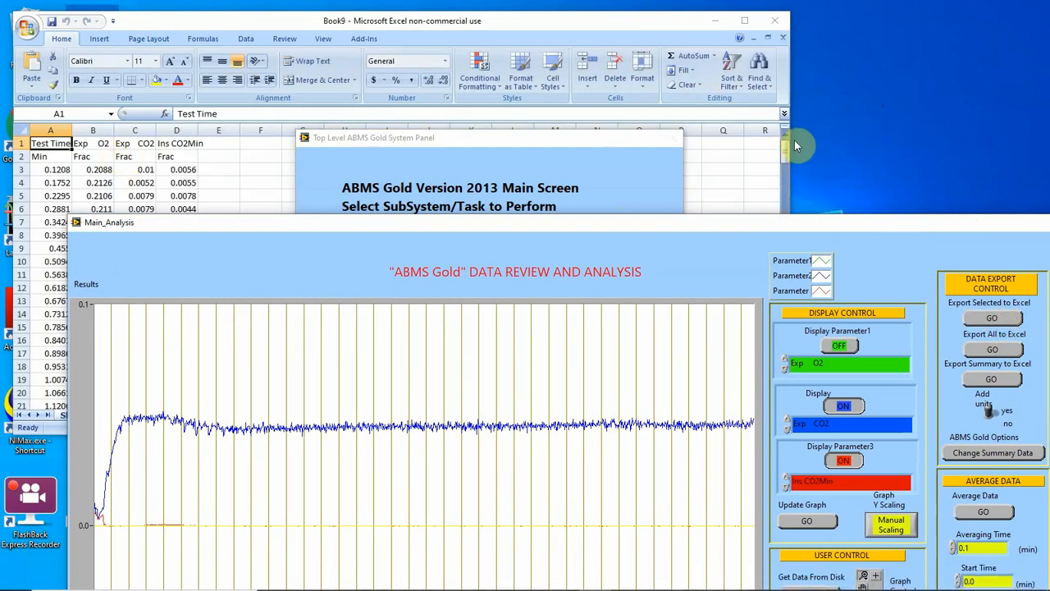
- Bring Excel to the front and review the exported Exp O2, Exp CO2 and Ins CO2Min data down to the last row
click(645, 23)
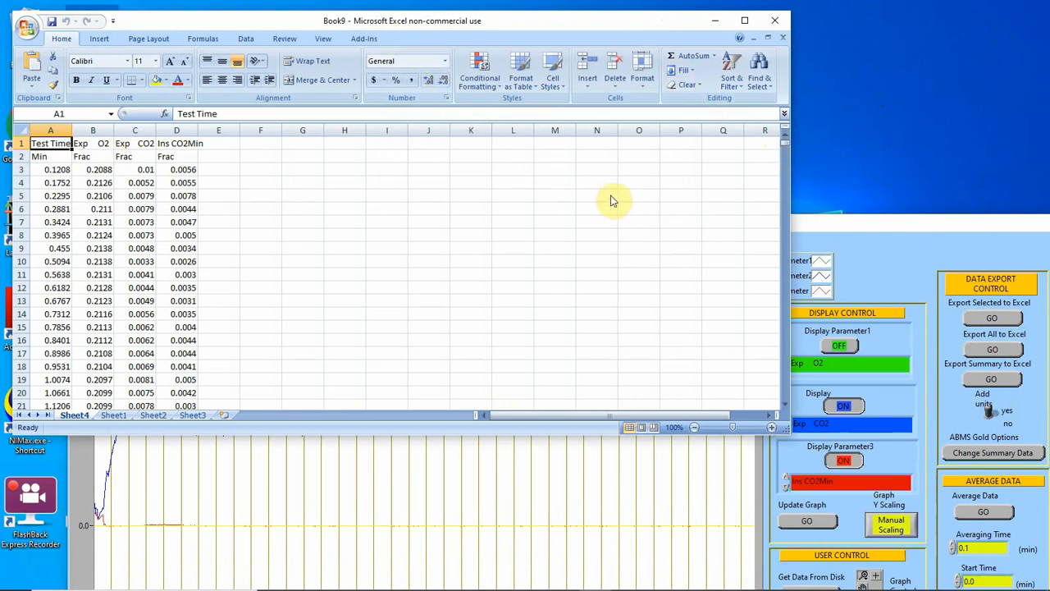
scroll(617, 206, down, 5)
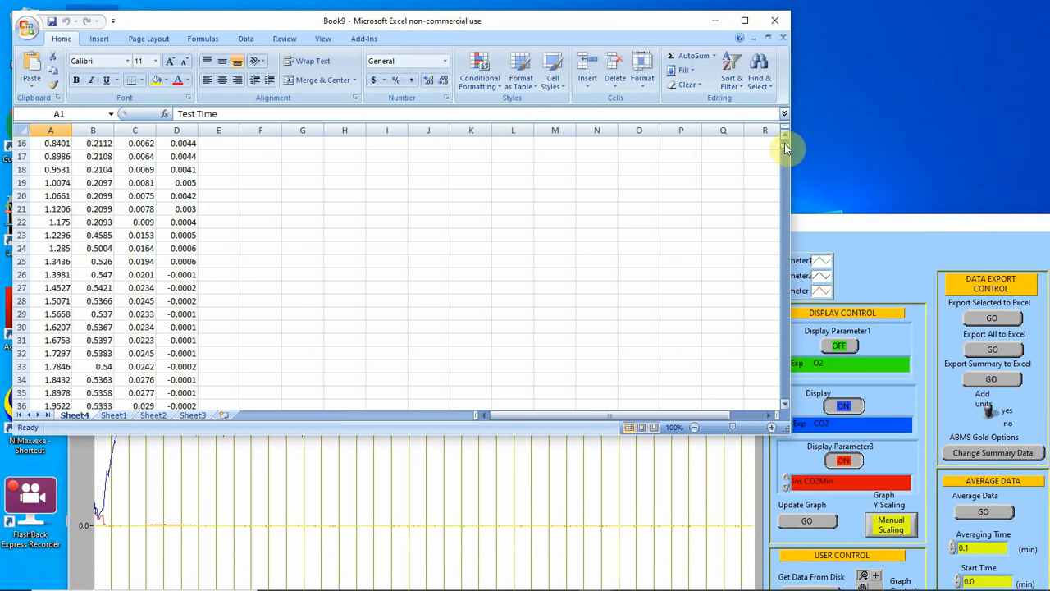
drag(785, 148, 788, 410)
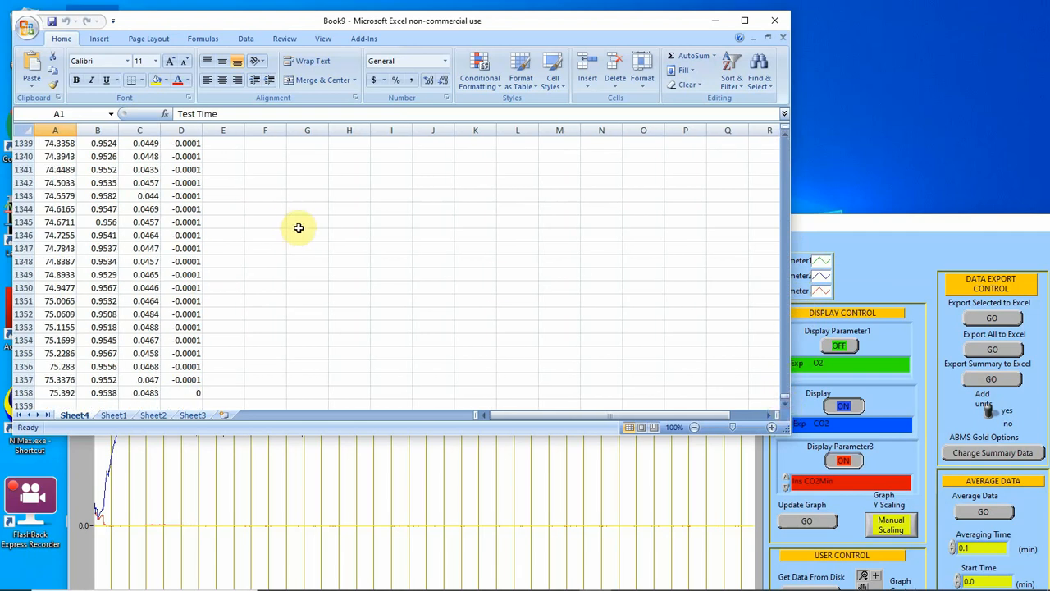
scroll(297, 226, down, 4)
scroll(296, 222, up, 3)
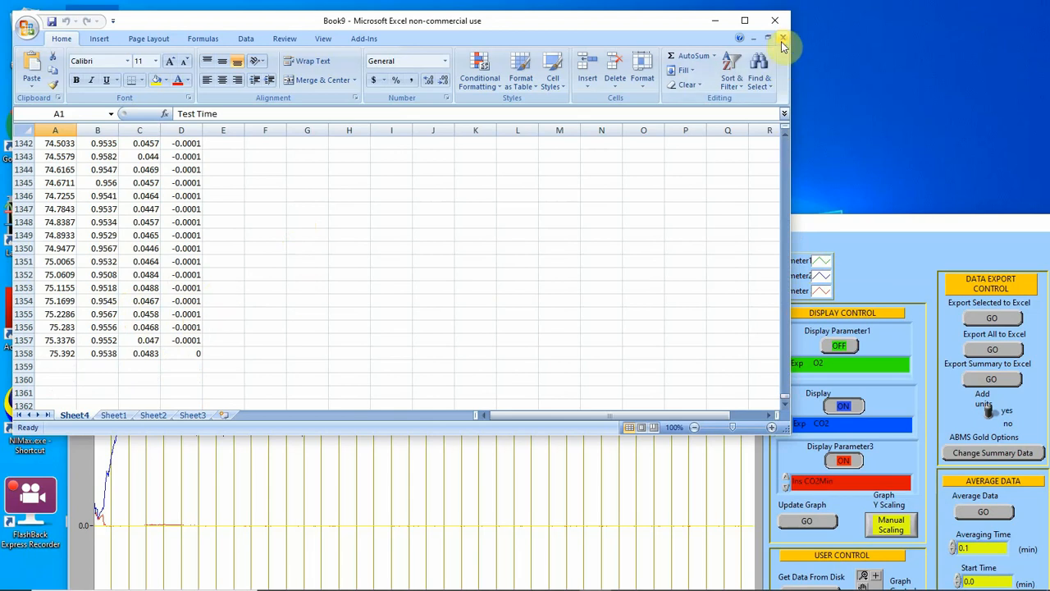
- Minimize and restore the Excel window, and close the exported workbook without saving it
click(713, 23)
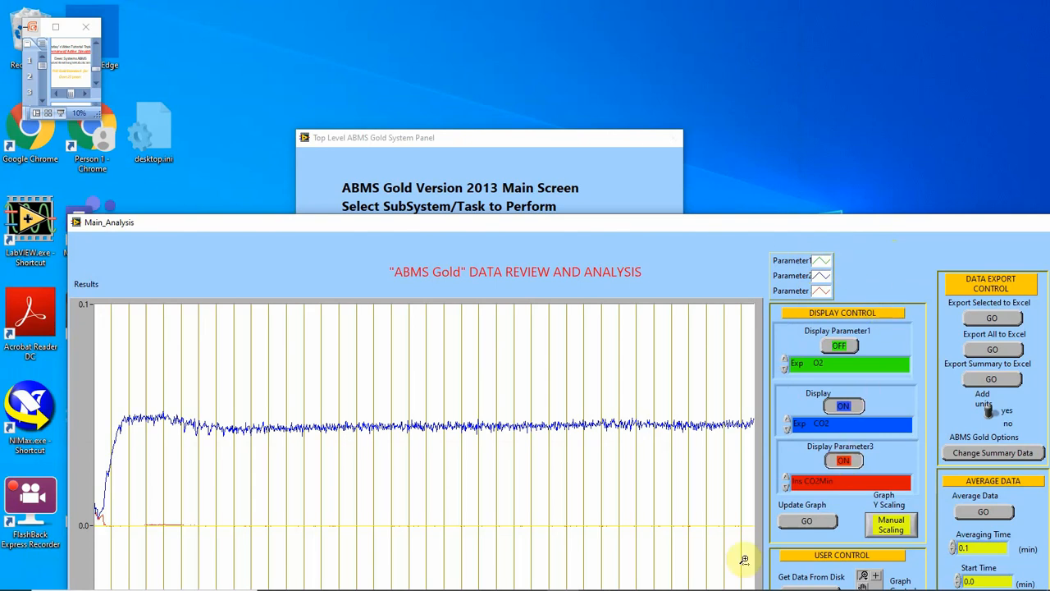
mouse_move(599, 586)
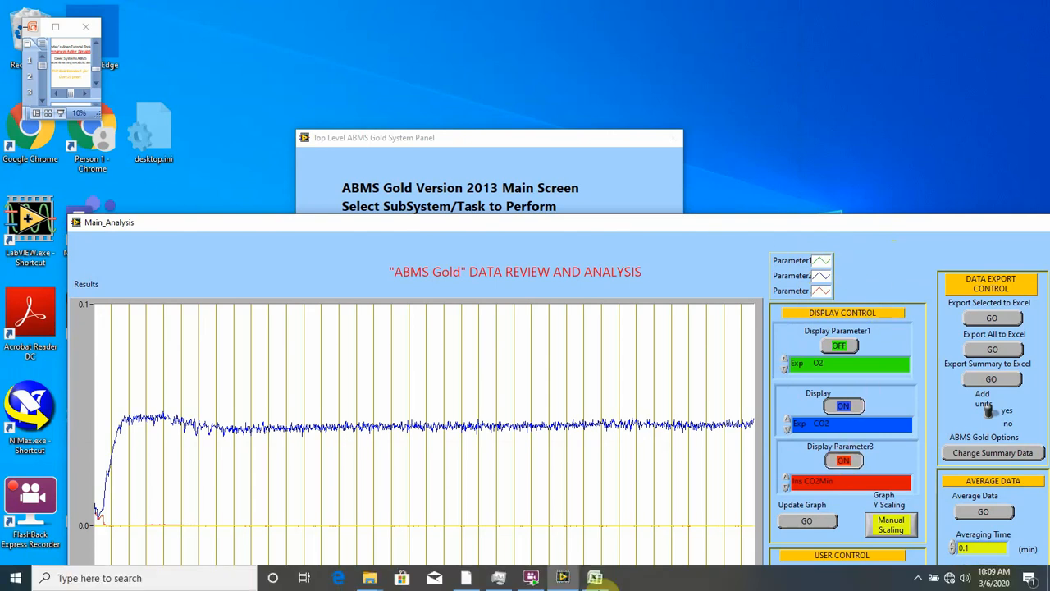
click(595, 577)
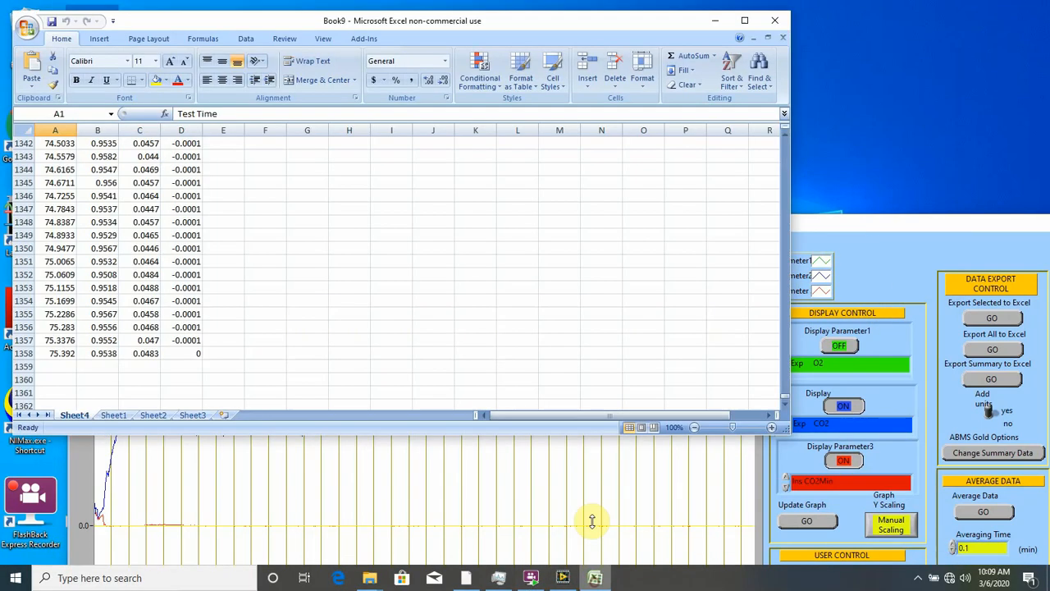
click(782, 39)
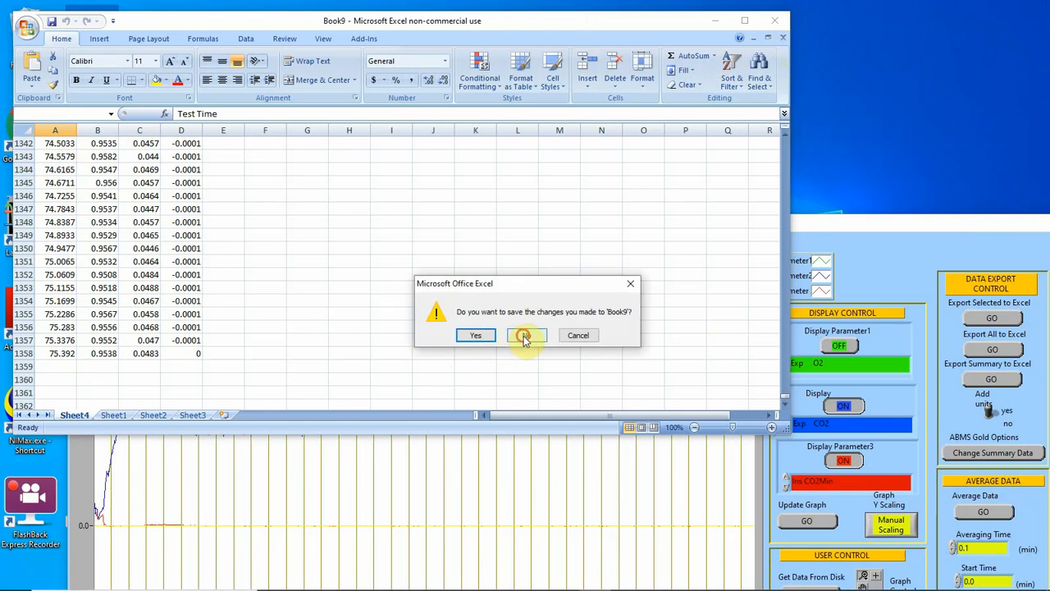
click(524, 335)
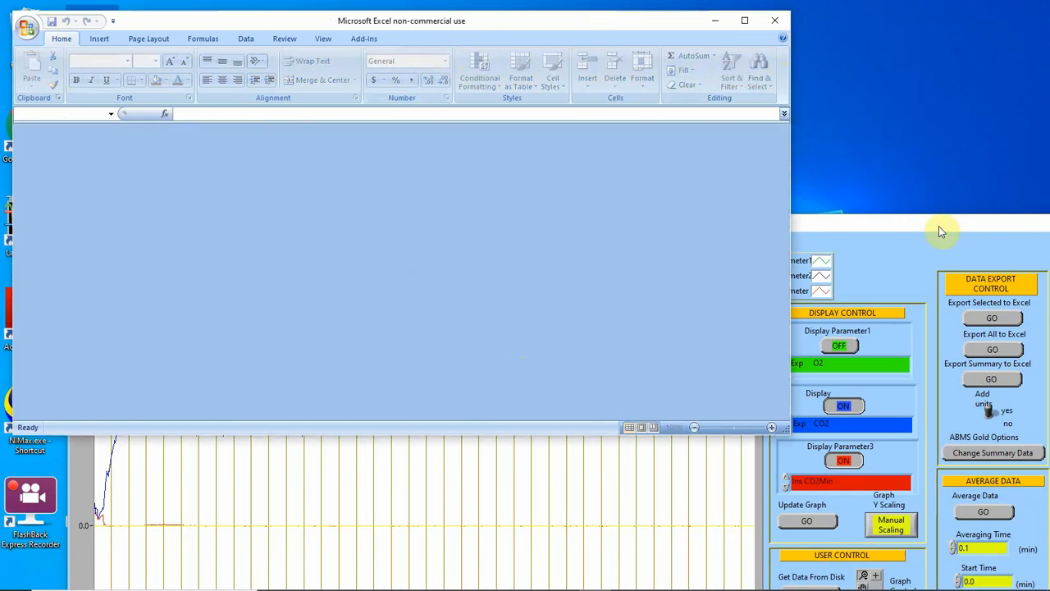
- Return to the analysis window, export all parameters to Excel and bring the new workbook to the front
click(1000, 351)
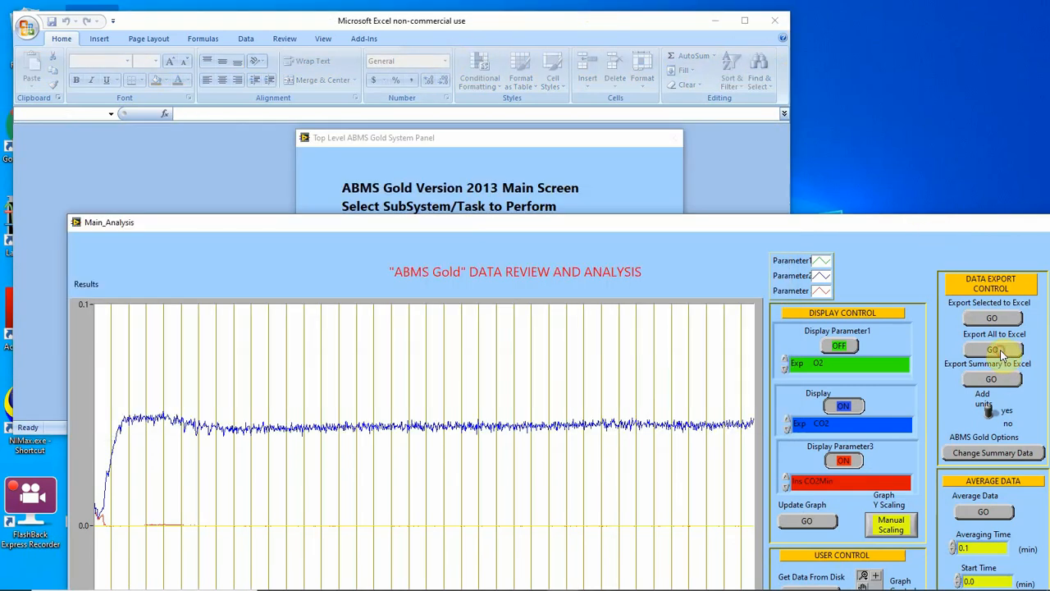
click(994, 351)
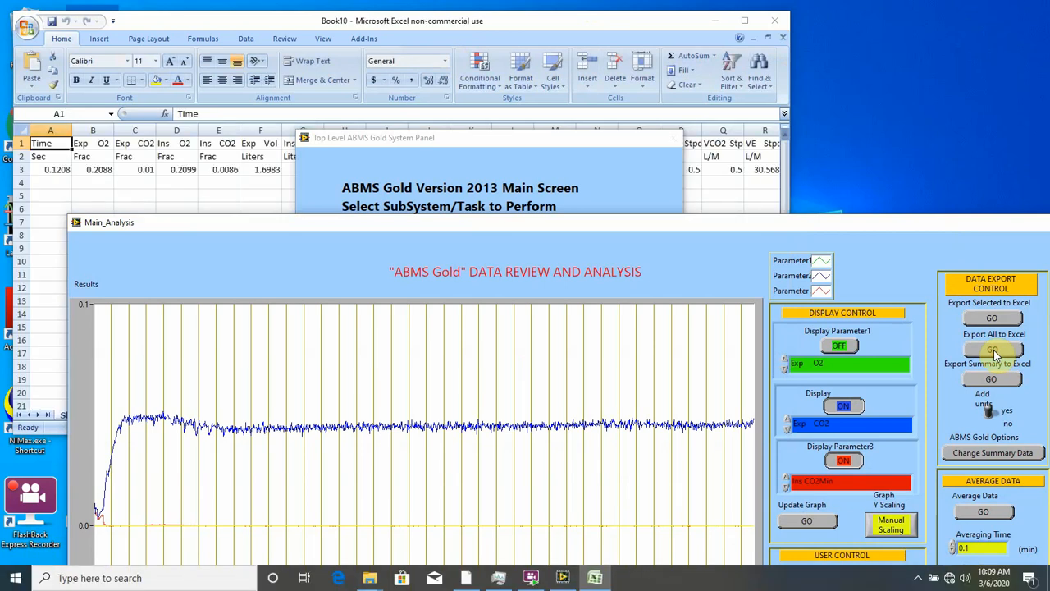
click(588, 23)
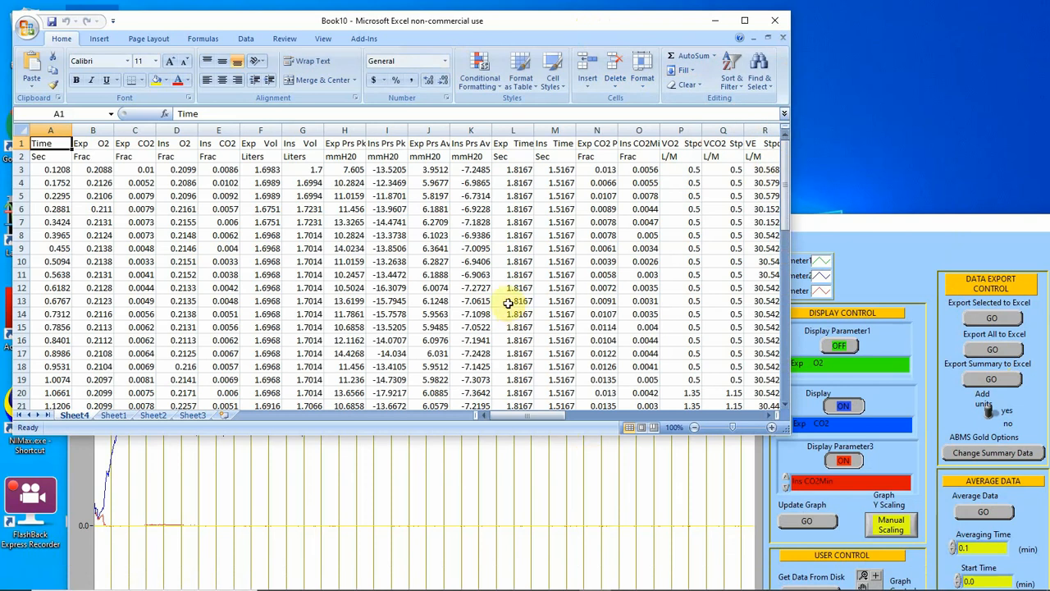
- Review the exported rows for all parameters and close the workbook without saving it
drag(551, 418, 508, 417)
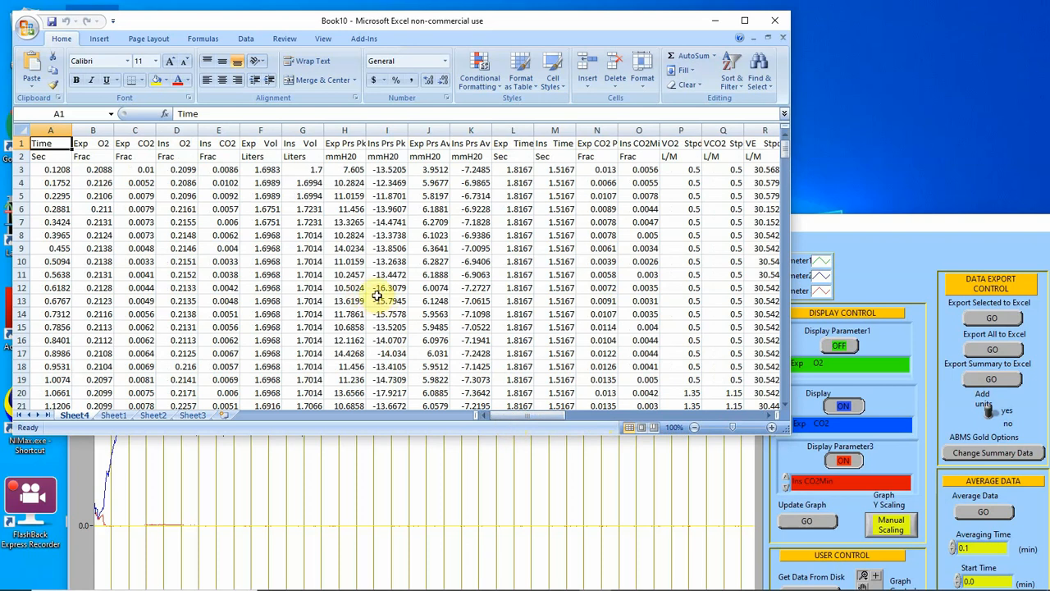
scroll(377, 297, down, 13)
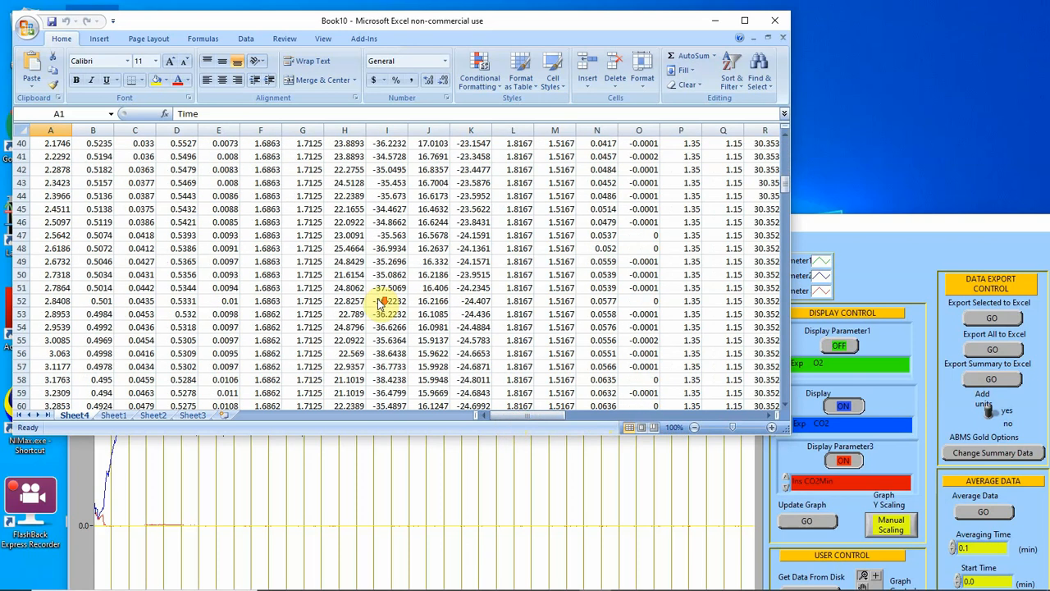
scroll(382, 303, down, 10)
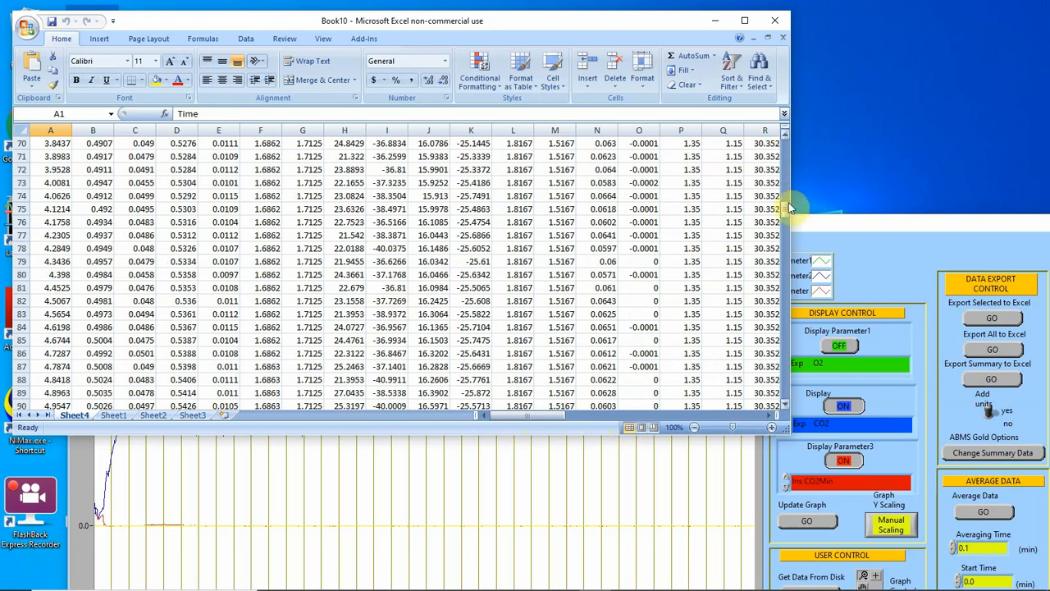
drag(787, 207, 728, 349)
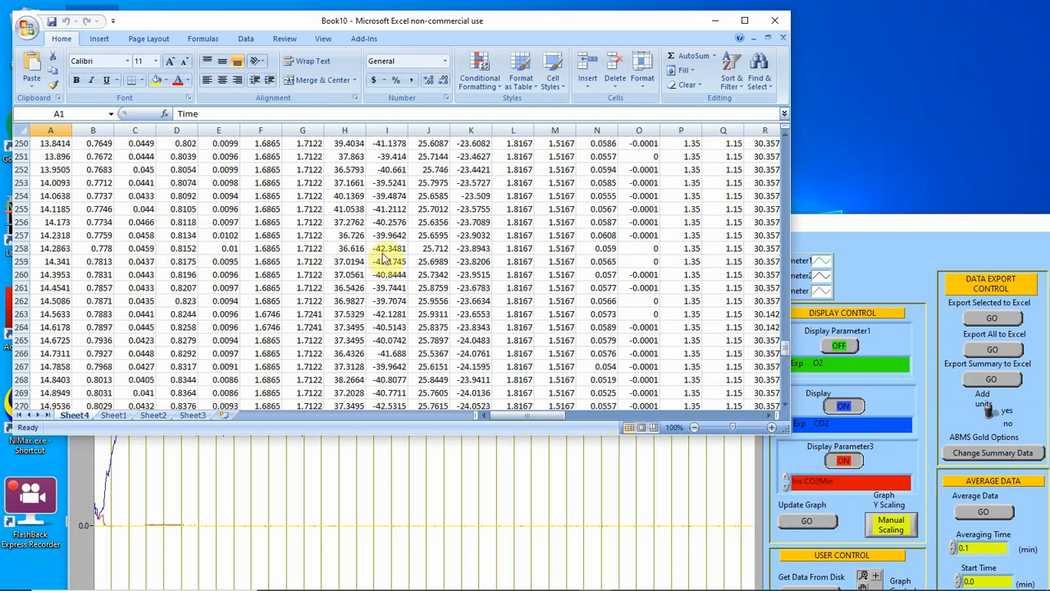
click(783, 40)
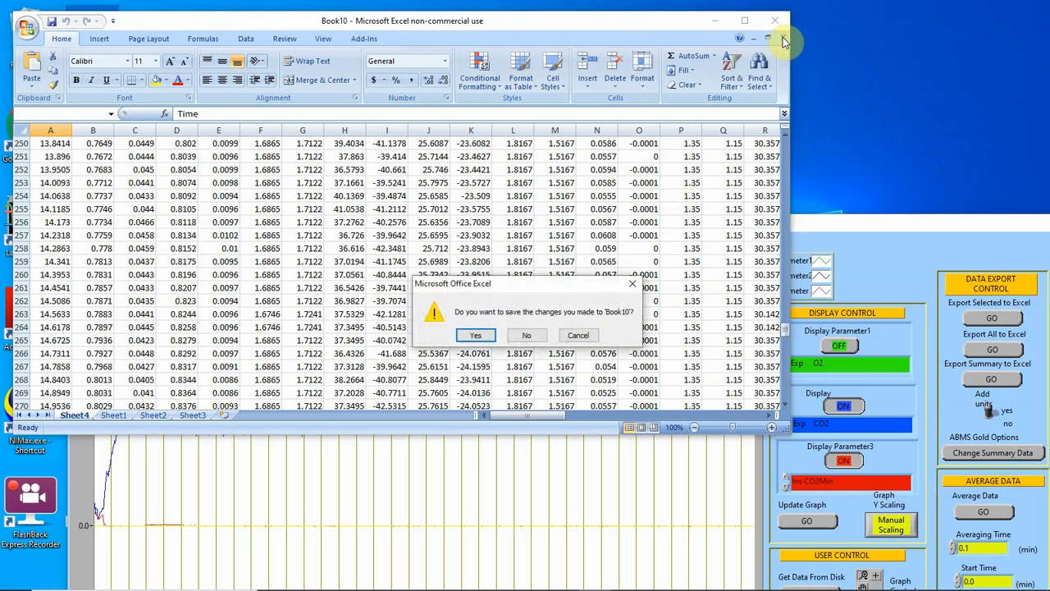
click(525, 338)
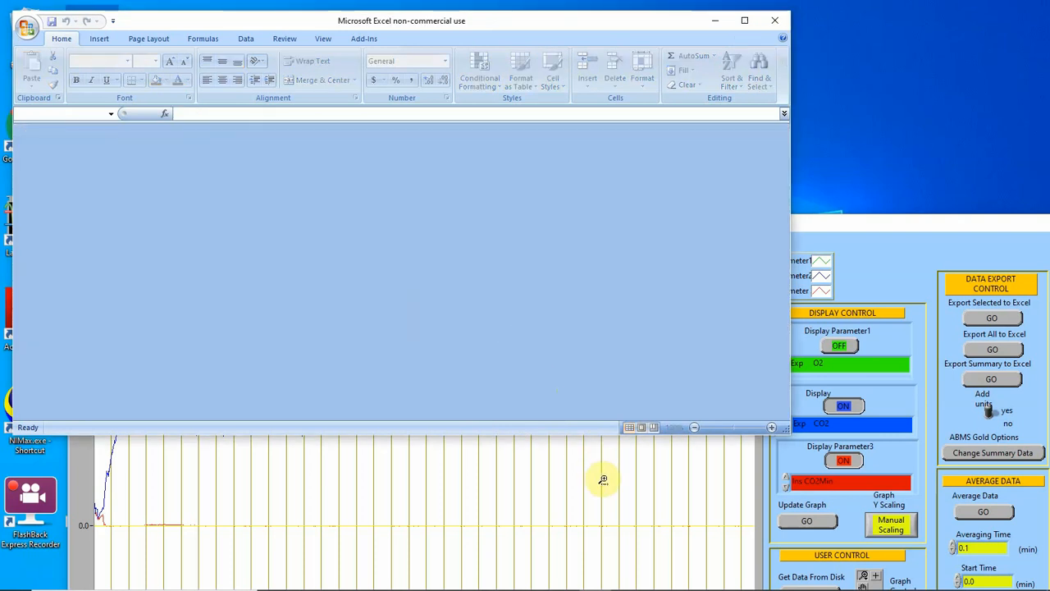
- Bring the analysis window in front of Excel and move it up so the whole graph is in view
click(874, 223)
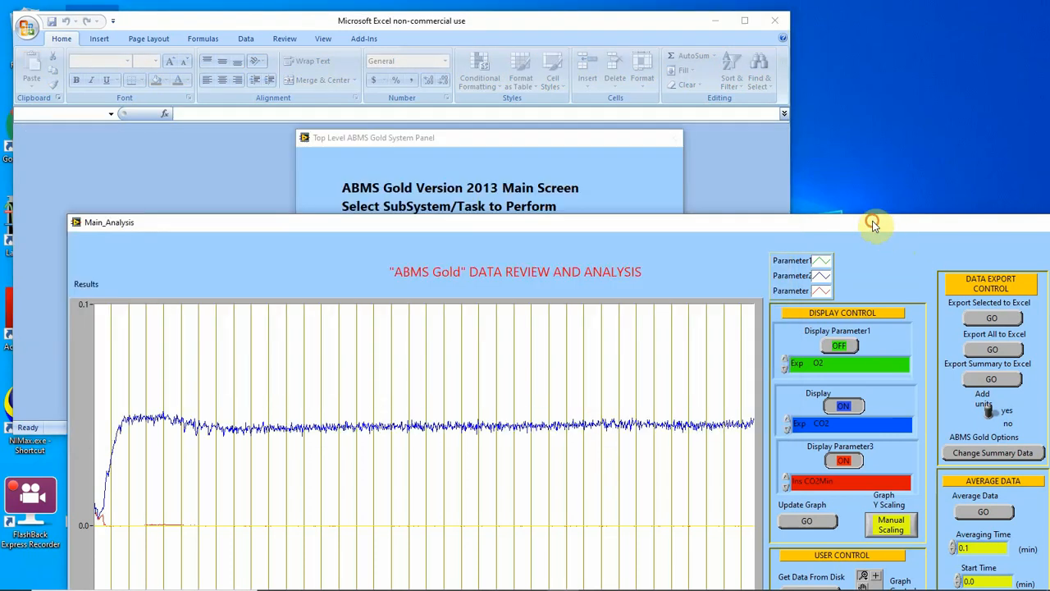
drag(762, 219, 761, 62)
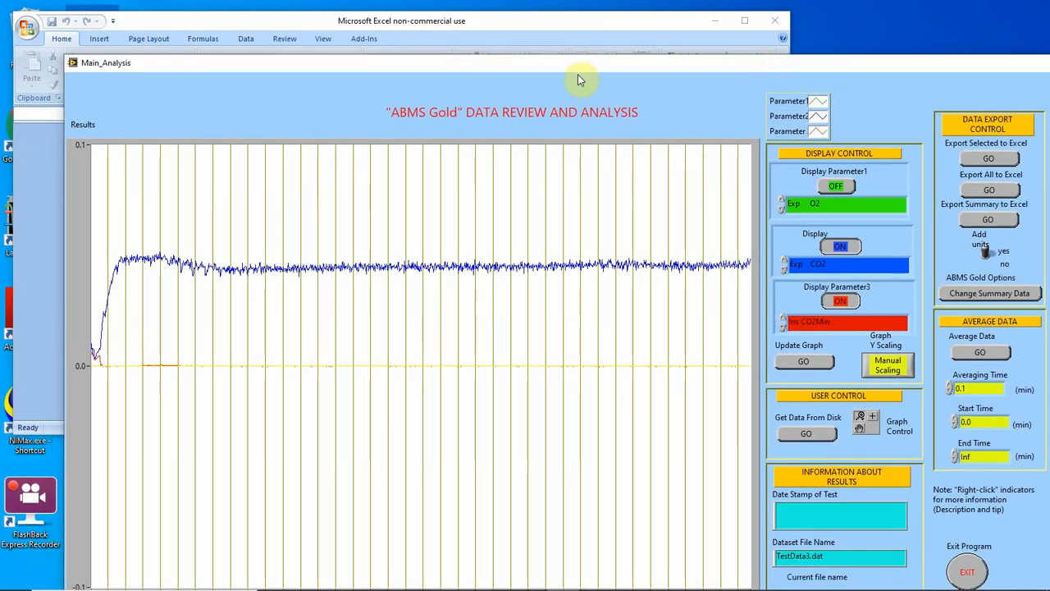
drag(576, 65, 562, 47)
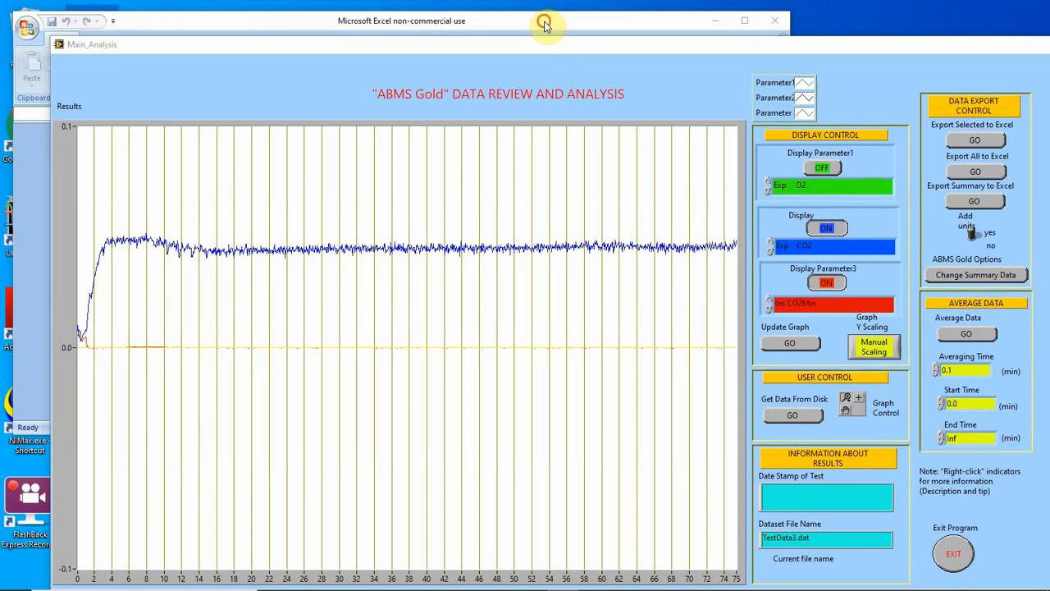
- Minimize the empty Excel window and dismiss the Excel writing error in the analysis program
click(545, 30)
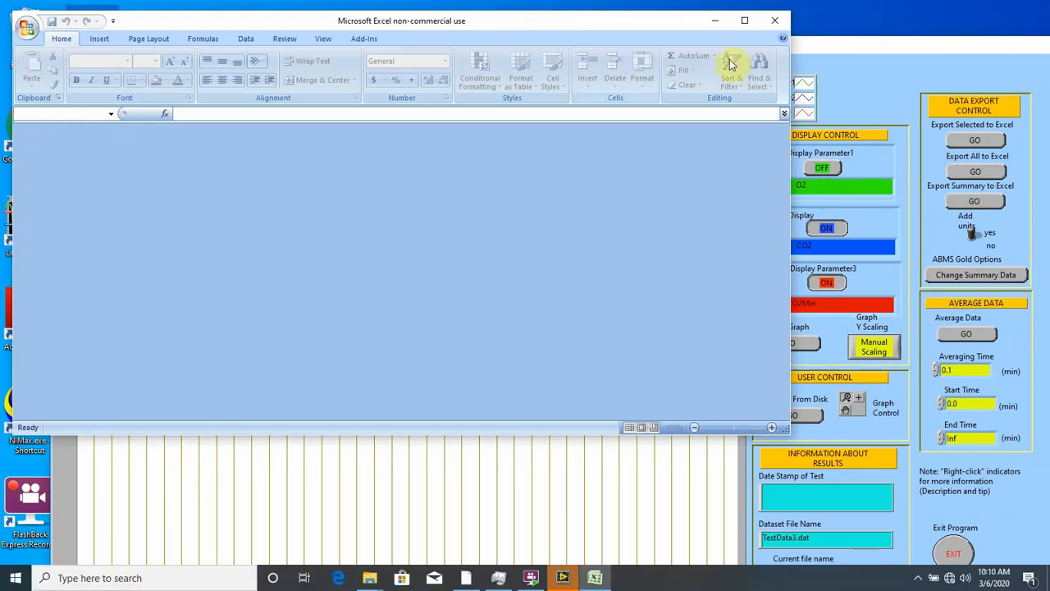
click(715, 22)
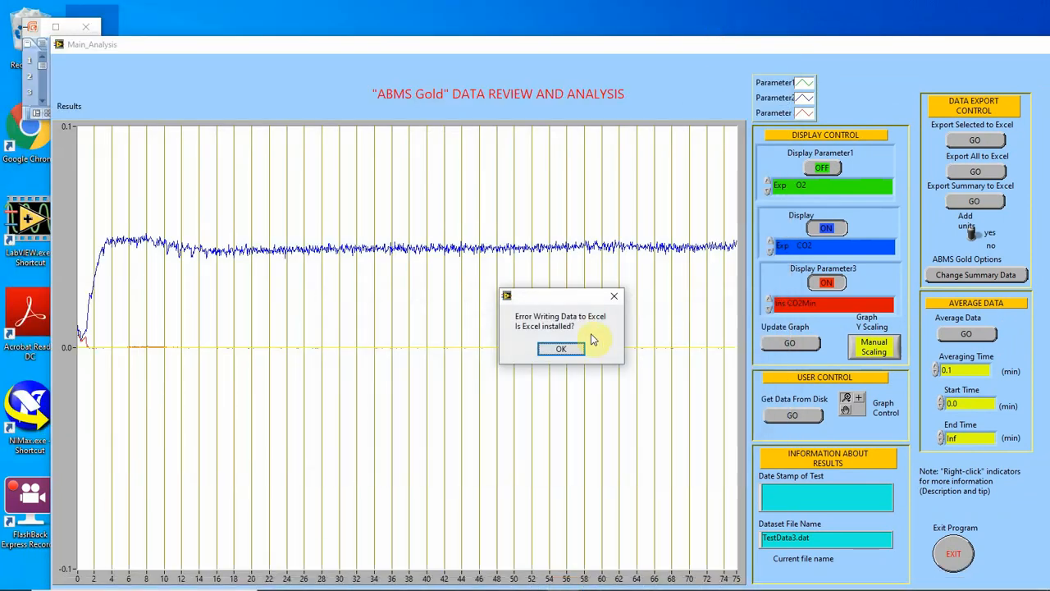
click(563, 353)
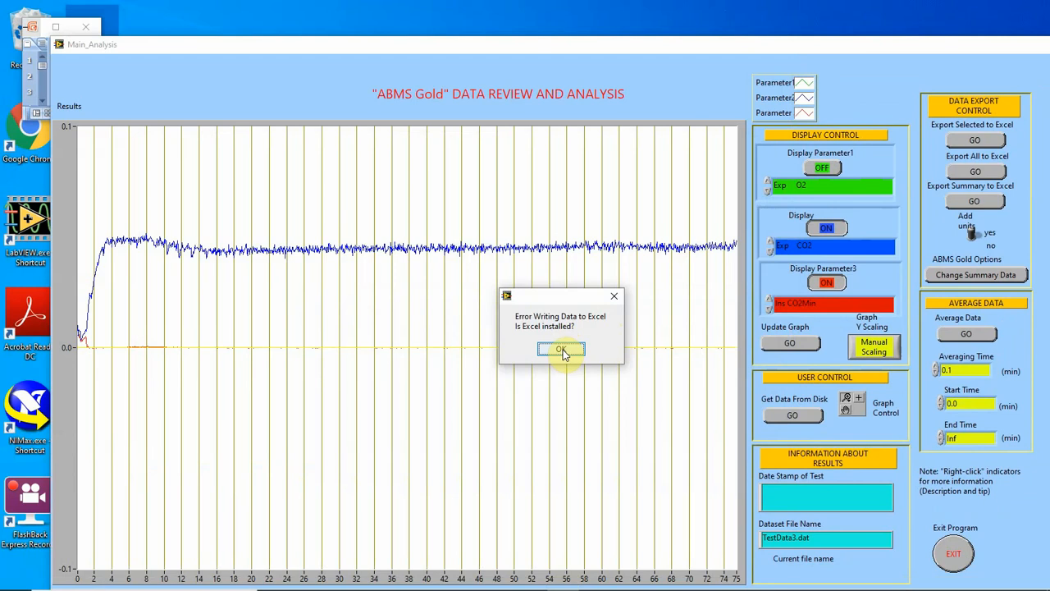
click(561, 350)
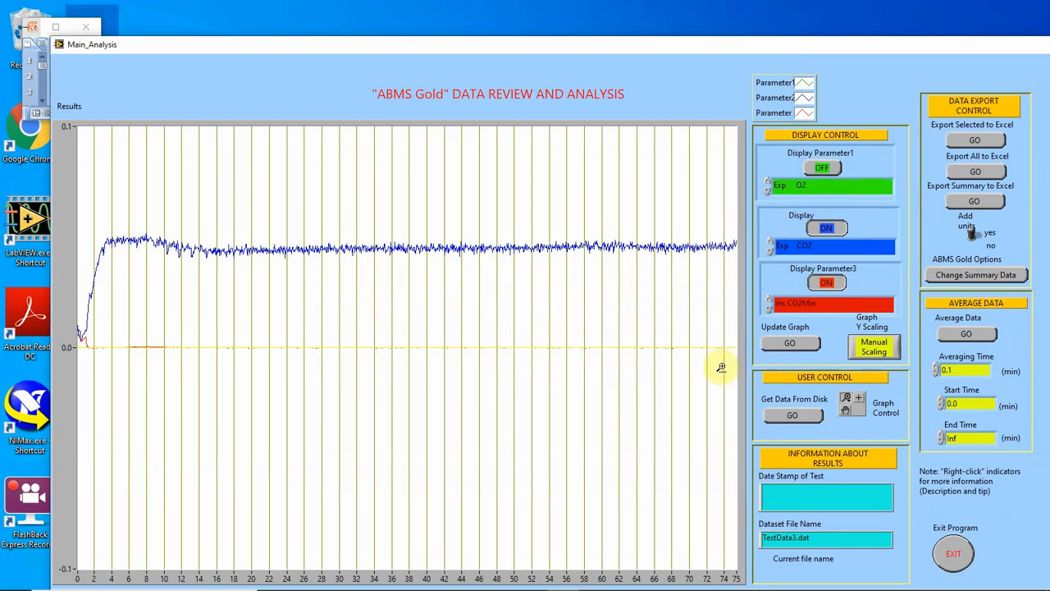
- Turn on the Exp O2 curve, set the graph to automatic Y scaling and turn off the Ins CO2Min curve
drag(974, 372, 935, 370)
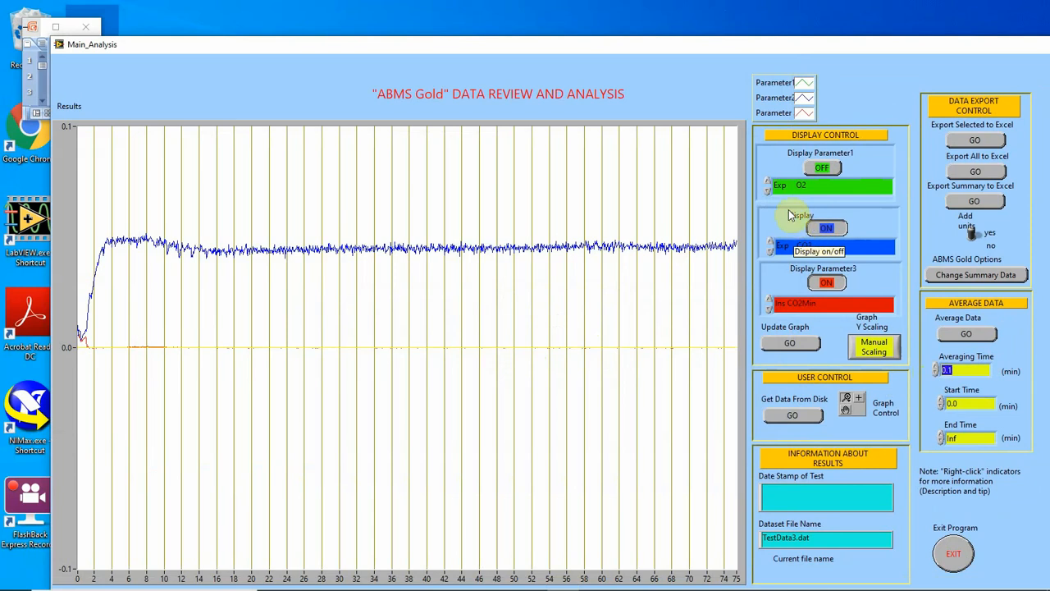
click(831, 170)
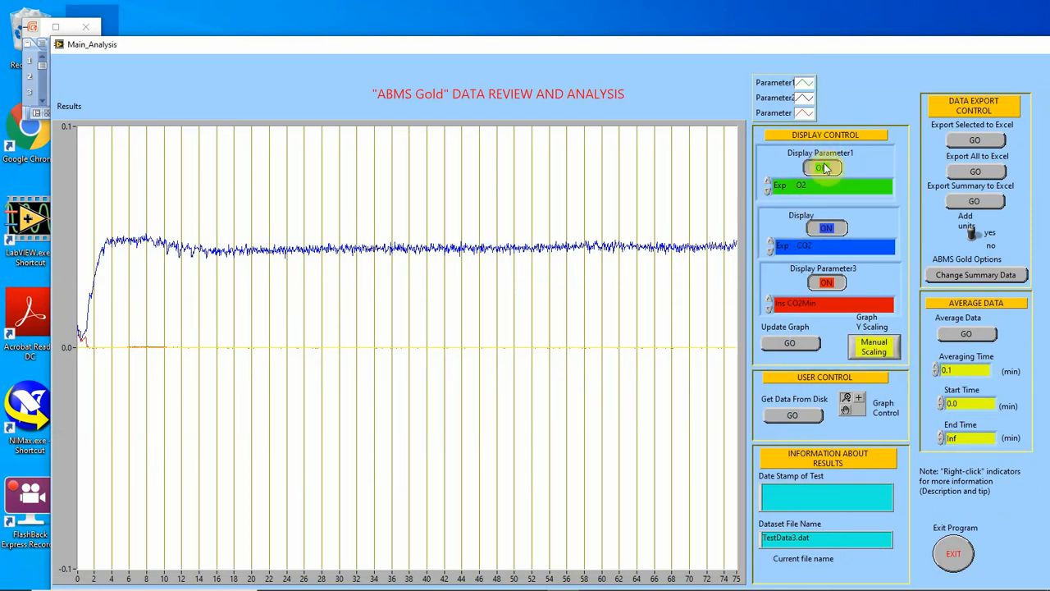
click(867, 348)
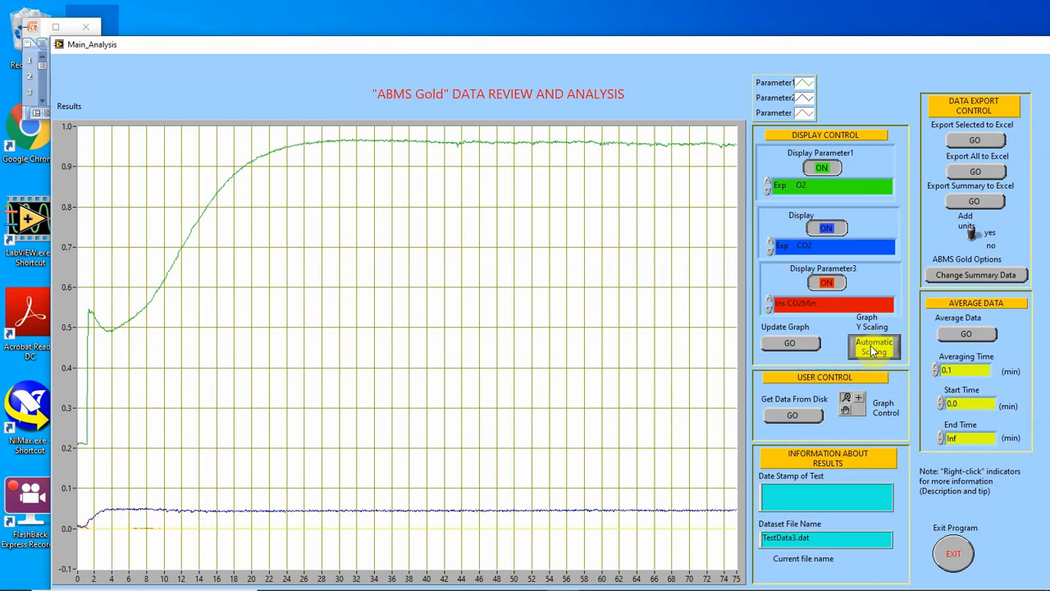
click(814, 287)
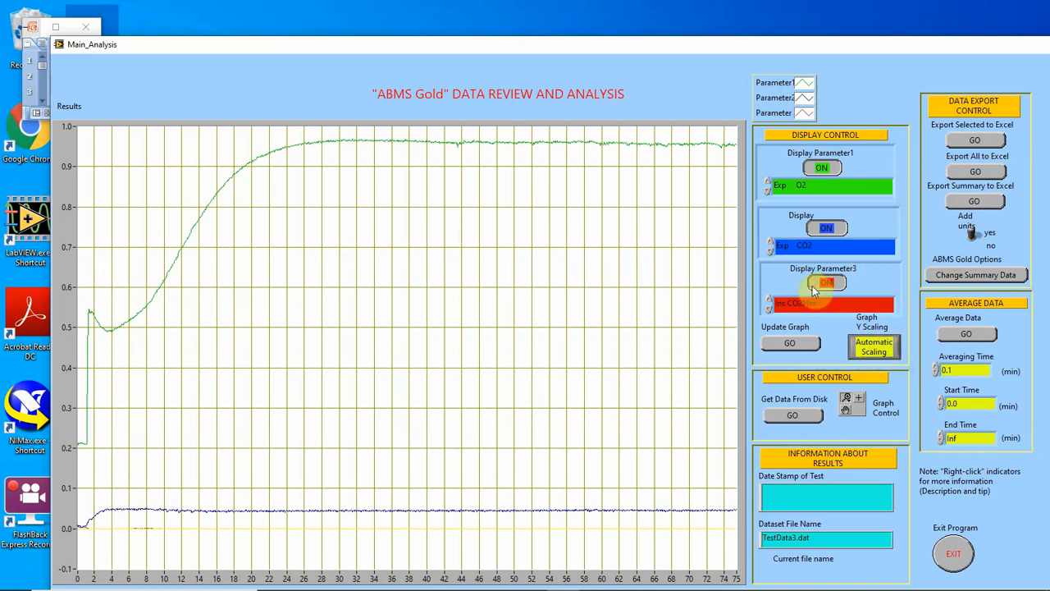
click(829, 284)
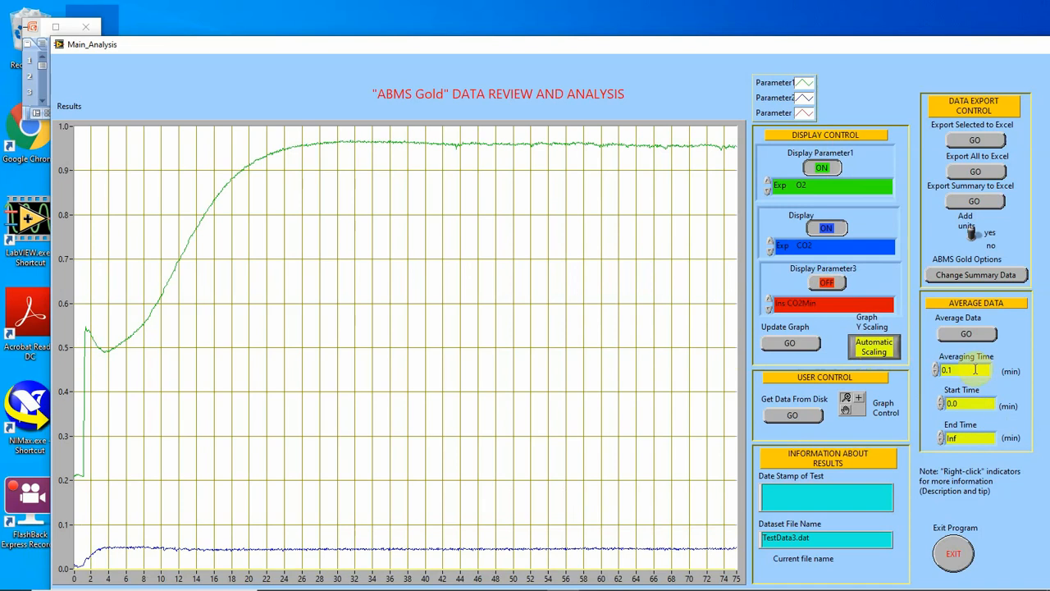
- Set the averaging time to 1.0 min and re-average the displayed data
drag(970, 366, 927, 375)
text(1)
click(958, 336)
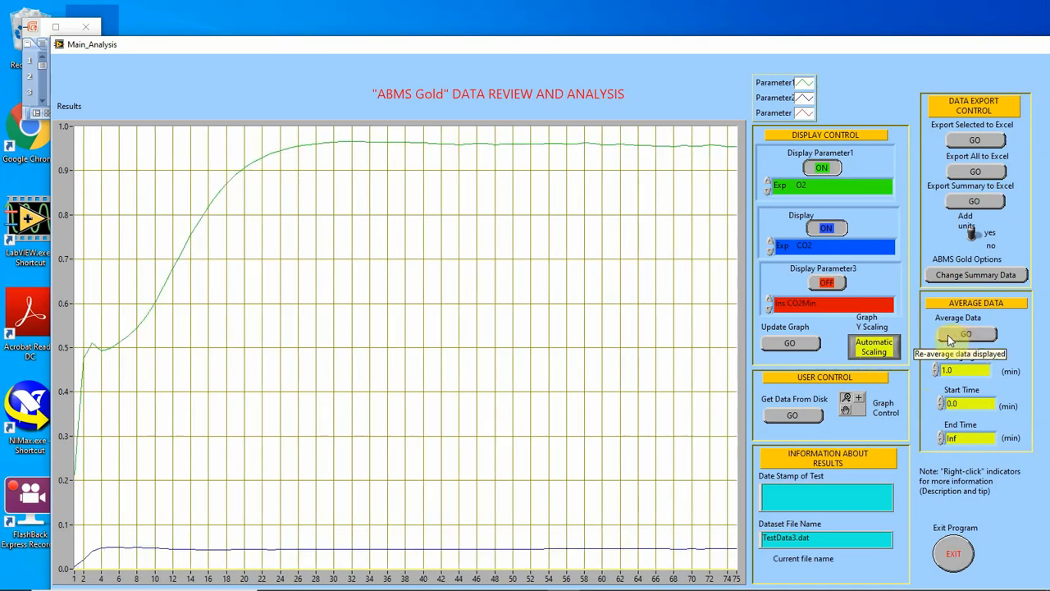
- Open the empty Excel window and move the analysis window down so both can be seen together
click(977, 144)
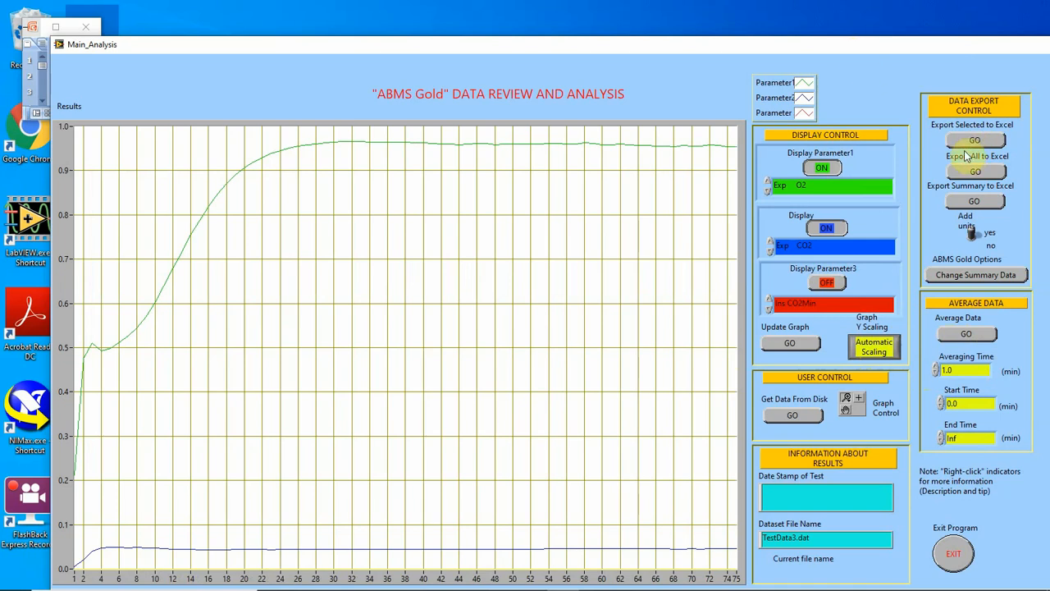
mouse_move(544, 586)
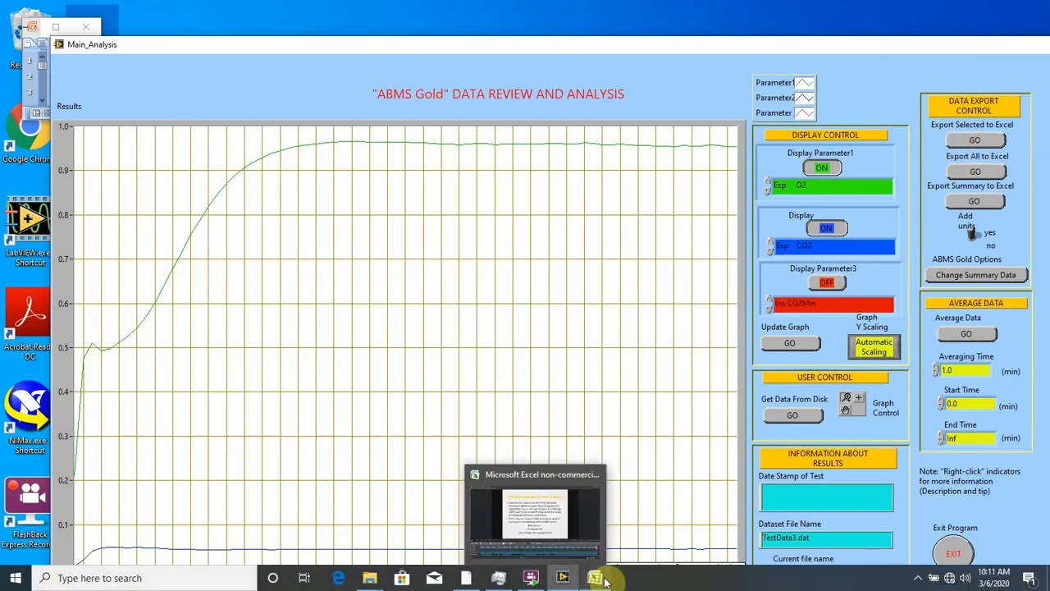
click(600, 534)
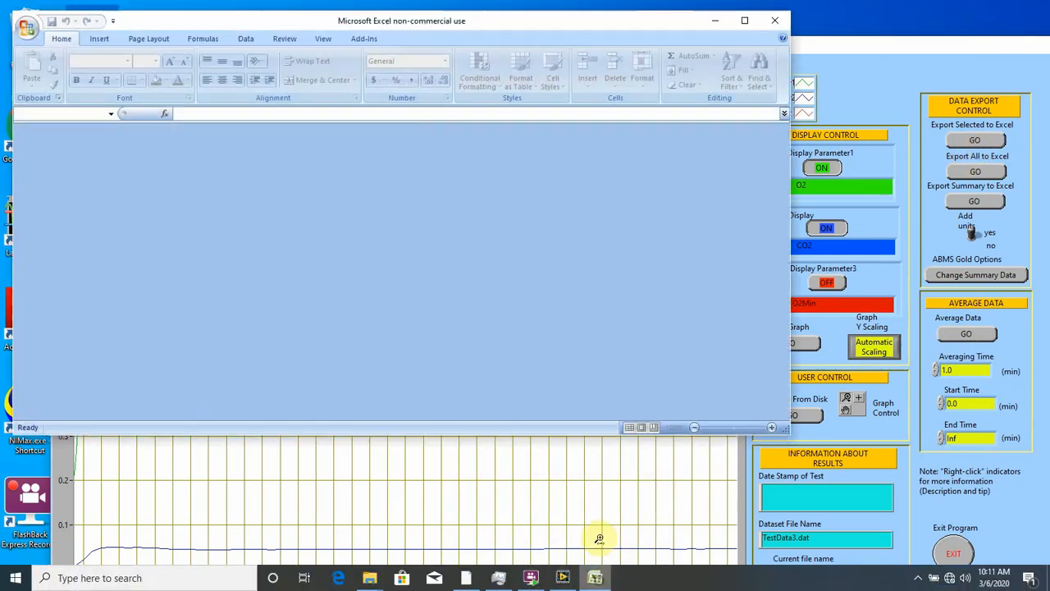
click(851, 44)
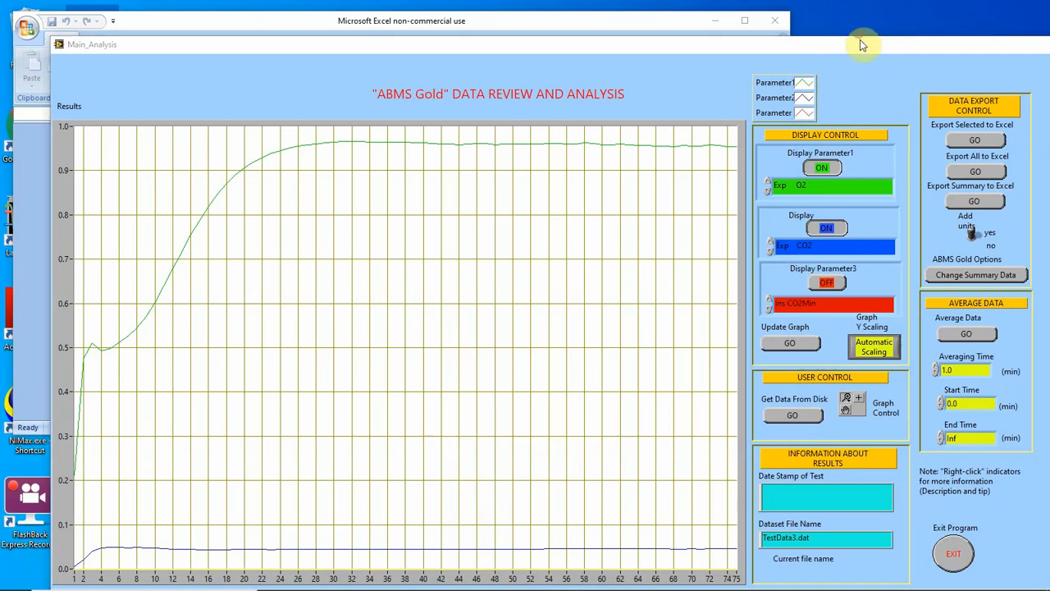
click(853, 47)
drag(853, 48, 860, 226)
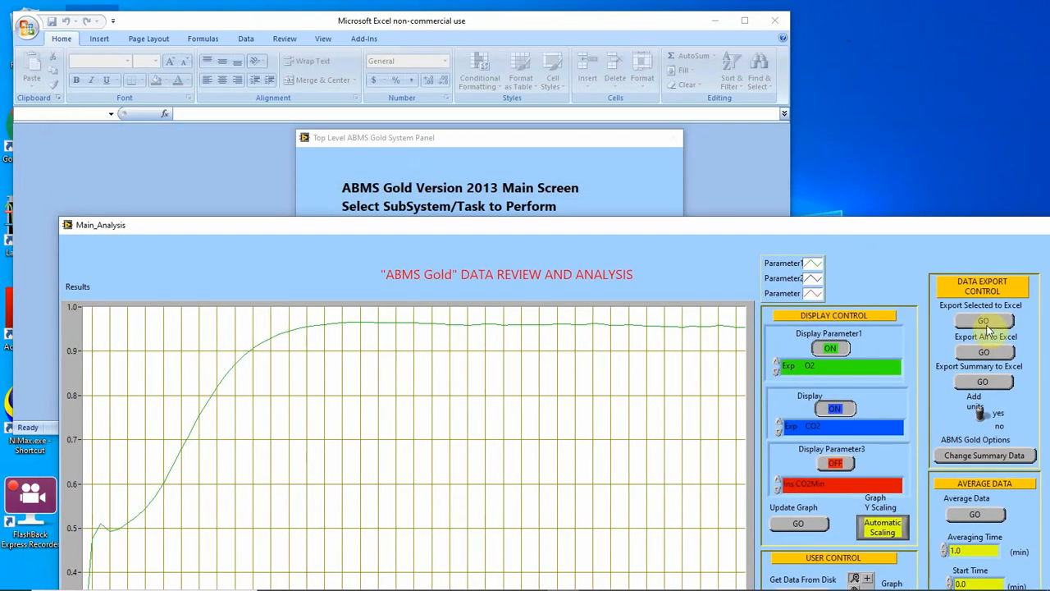
- Export the selected parameters to Excel and review the exported rows in the new workbook down to the last one
click(984, 321)
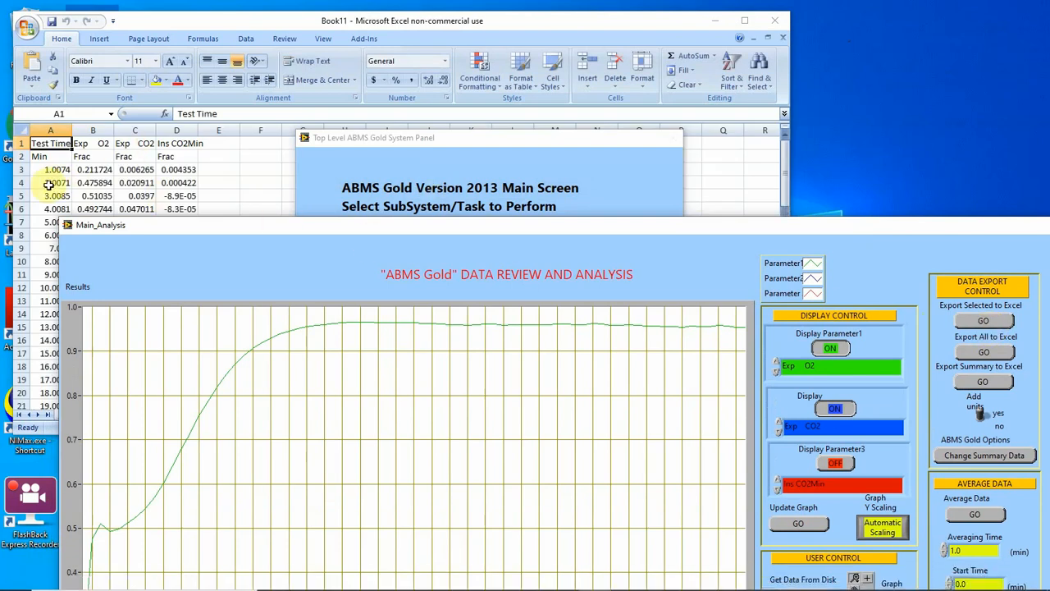
drag(317, 227, 491, 292)
click(241, 18)
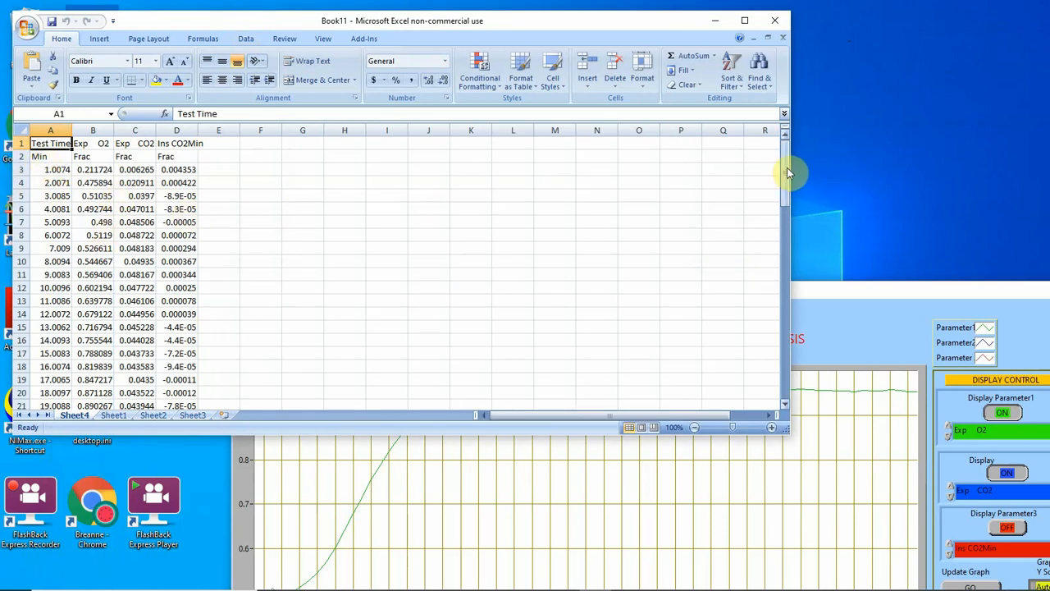
drag(788, 173, 831, 370)
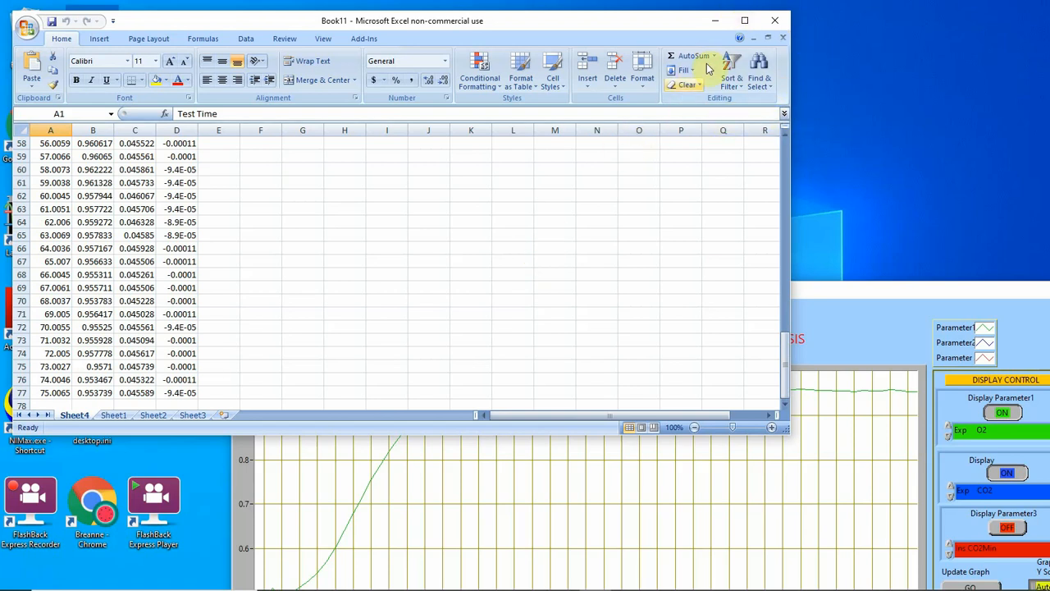
- Cancel closing the exported workbook, return to its first rows and widen the Ins CO2Min column to fit its heading
click(784, 39)
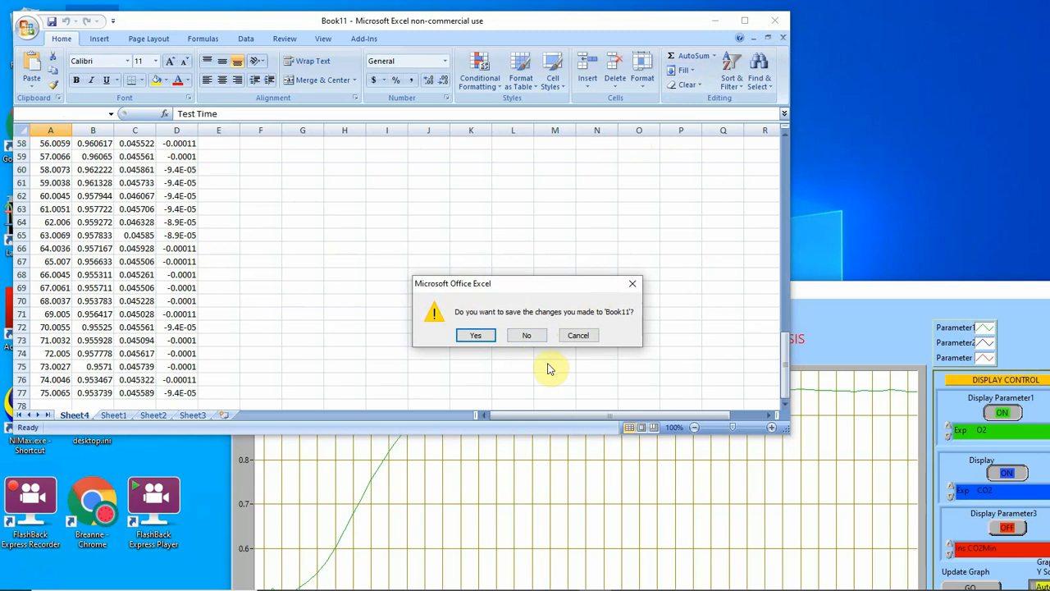
click(578, 335)
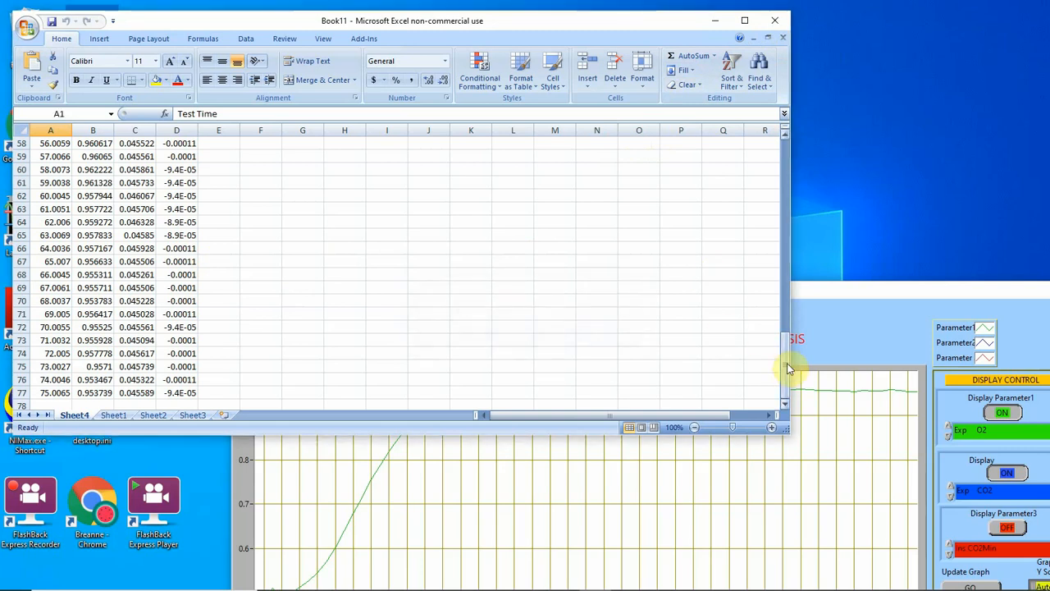
drag(787, 363, 786, 141)
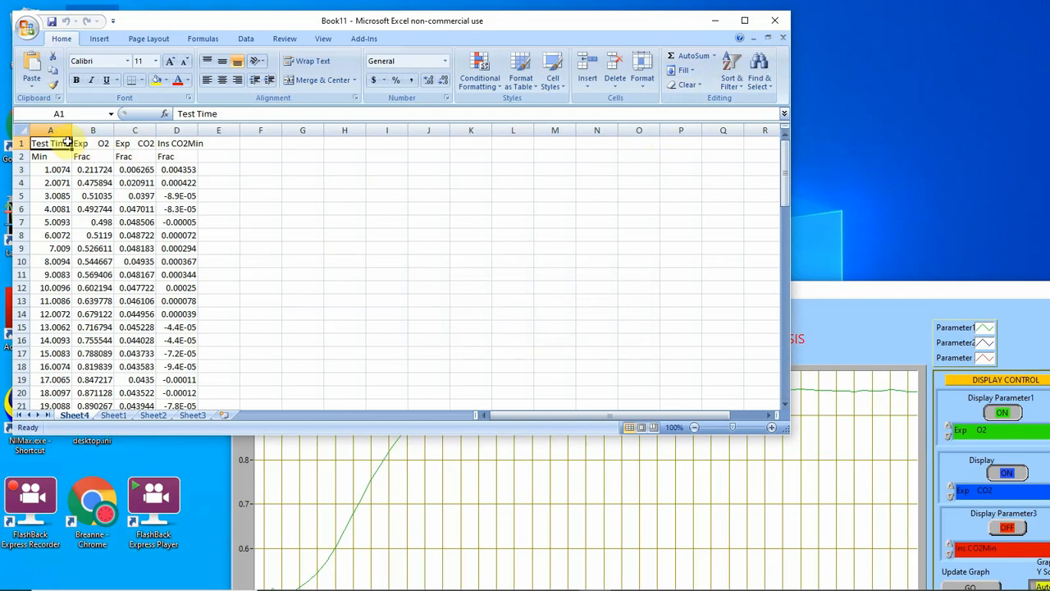
drag(197, 130, 231, 131)
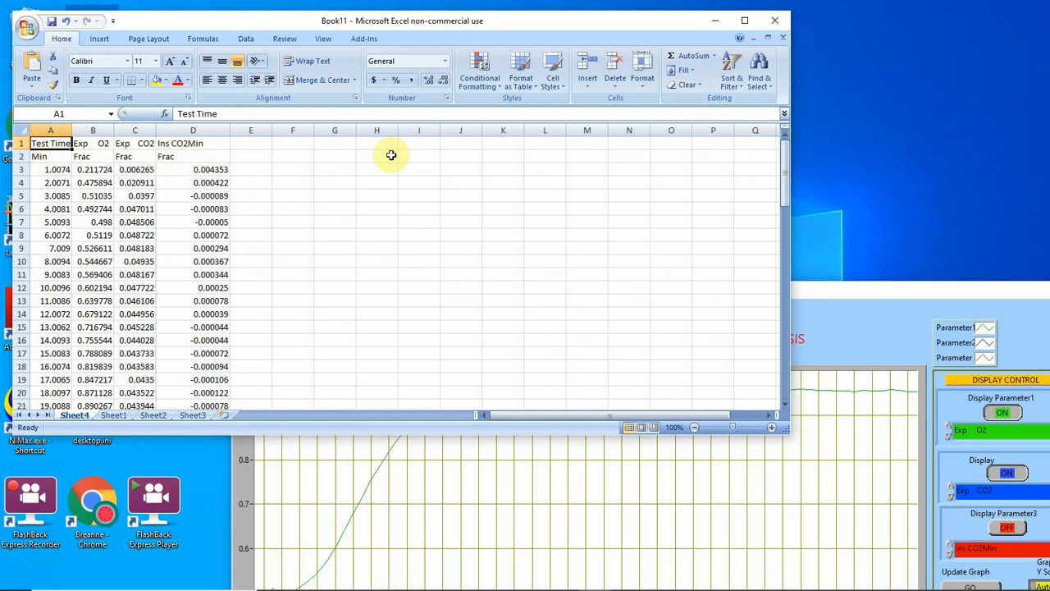
- Close the exported workbook without saving, and minimize Excel to return to the analysis window with its whole graph in view
click(784, 38)
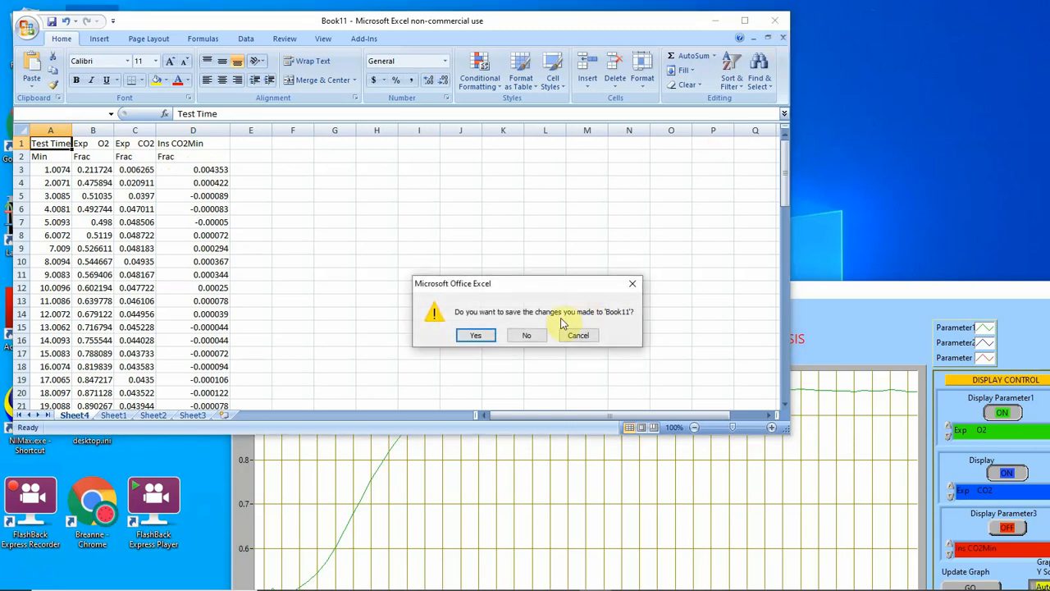
click(530, 336)
click(718, 25)
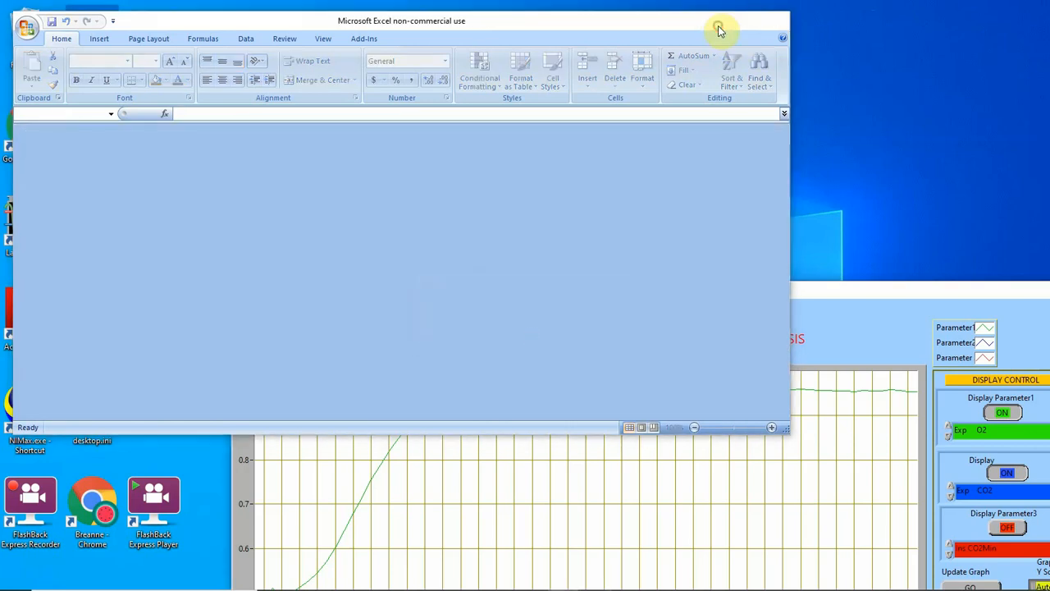
drag(780, 290, 591, 29)
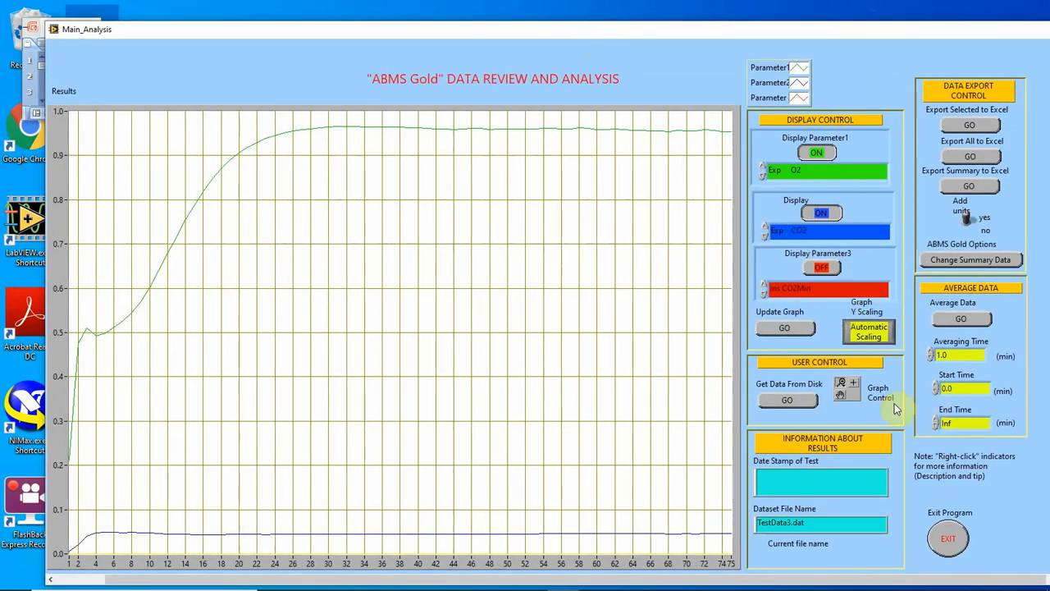
- Zoom the graph along the time axis only, to about the first 9 minutes of the test
click(840, 384)
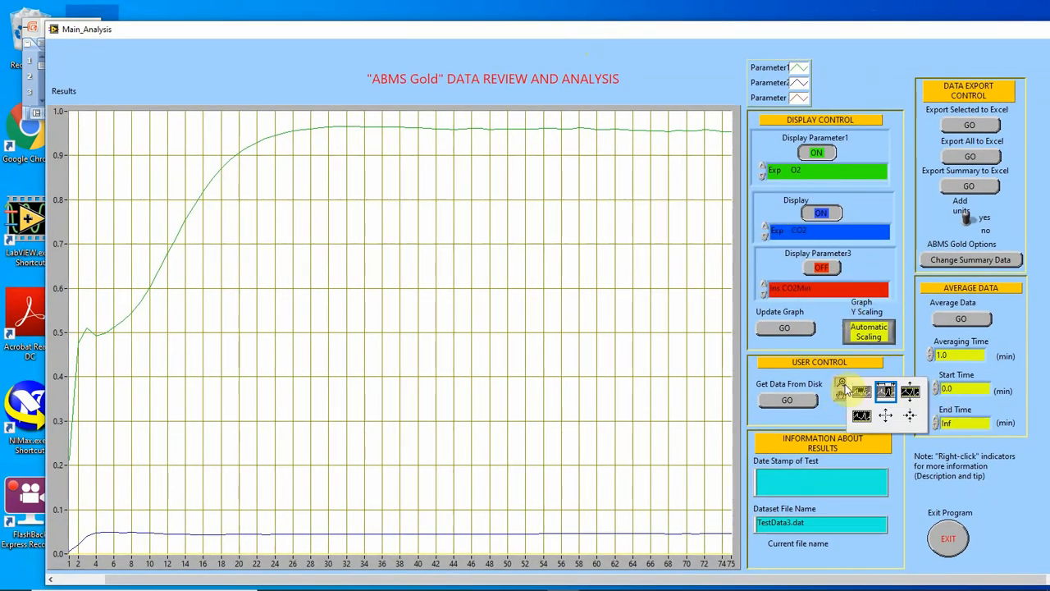
click(890, 397)
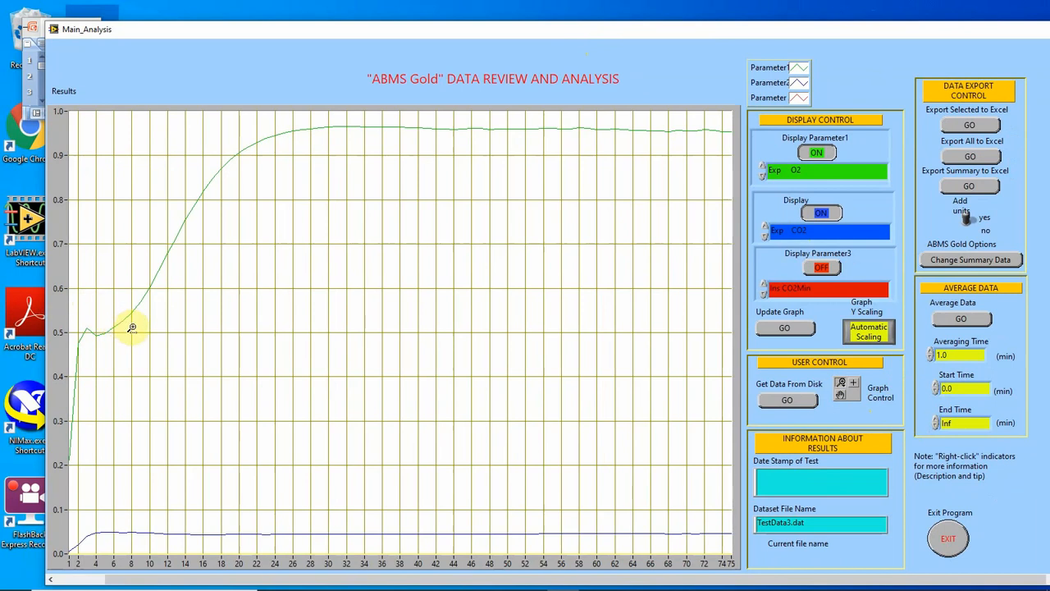
drag(137, 328, 73, 328)
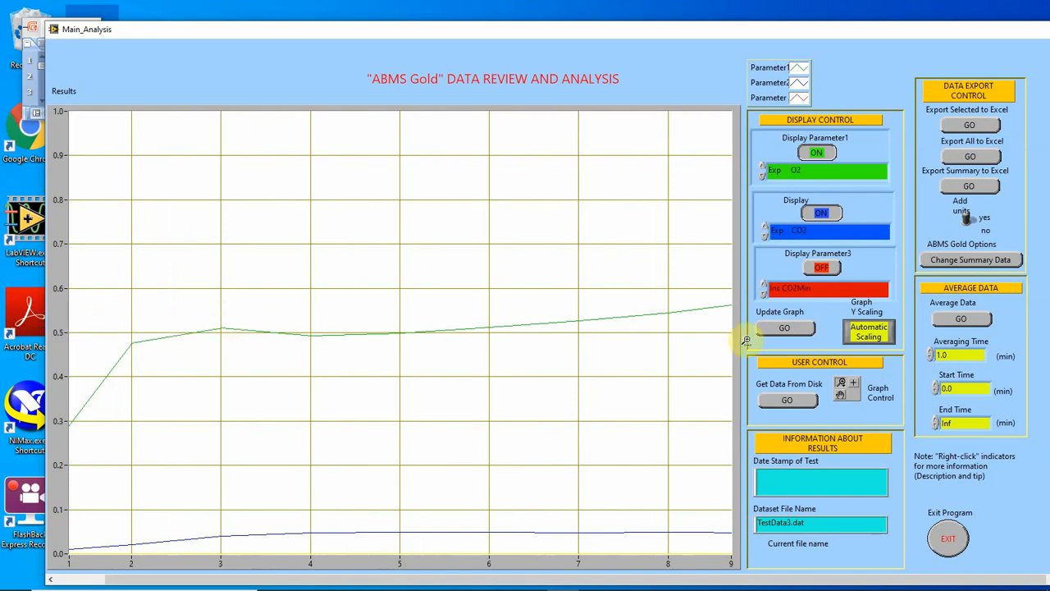
- Pan the graph back and forth to show about minutes 3 to 10, and select the zoom tool with outward arrows
click(845, 386)
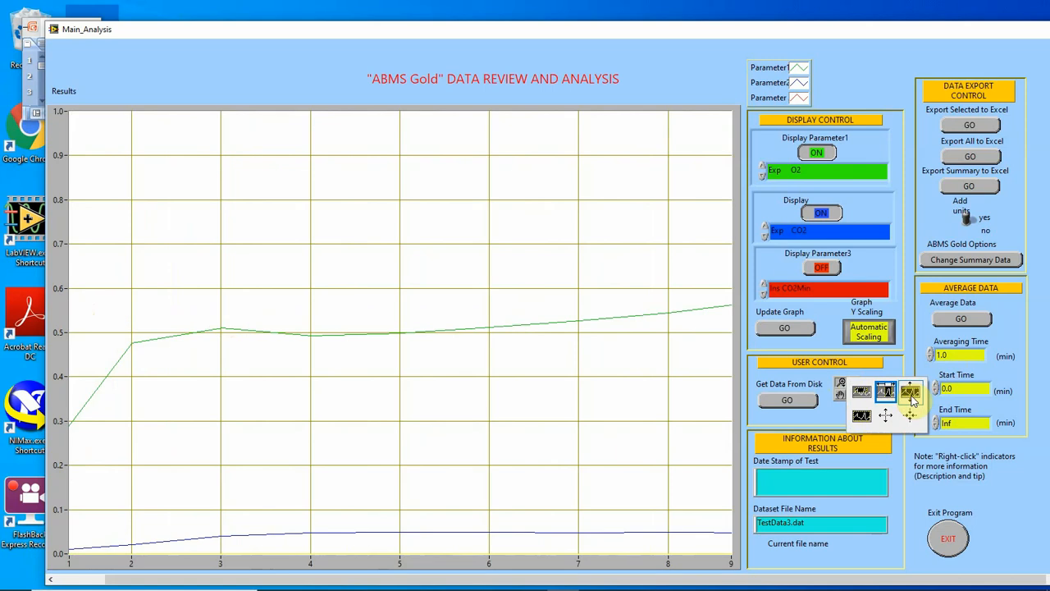
click(620, 367)
click(840, 394)
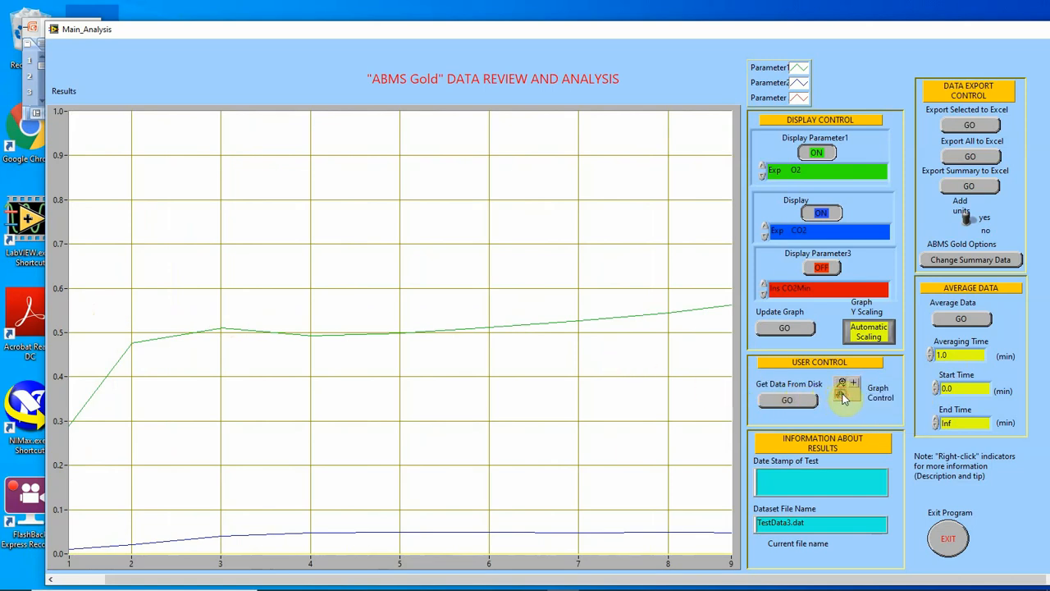
drag(397, 366, 563, 330)
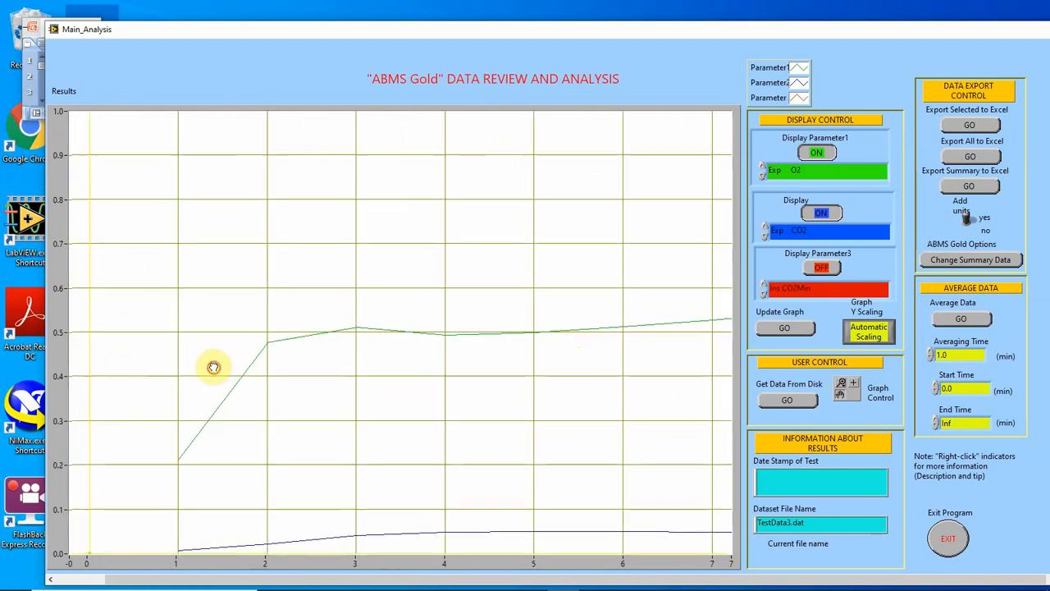
drag(213, 363, 180, 286)
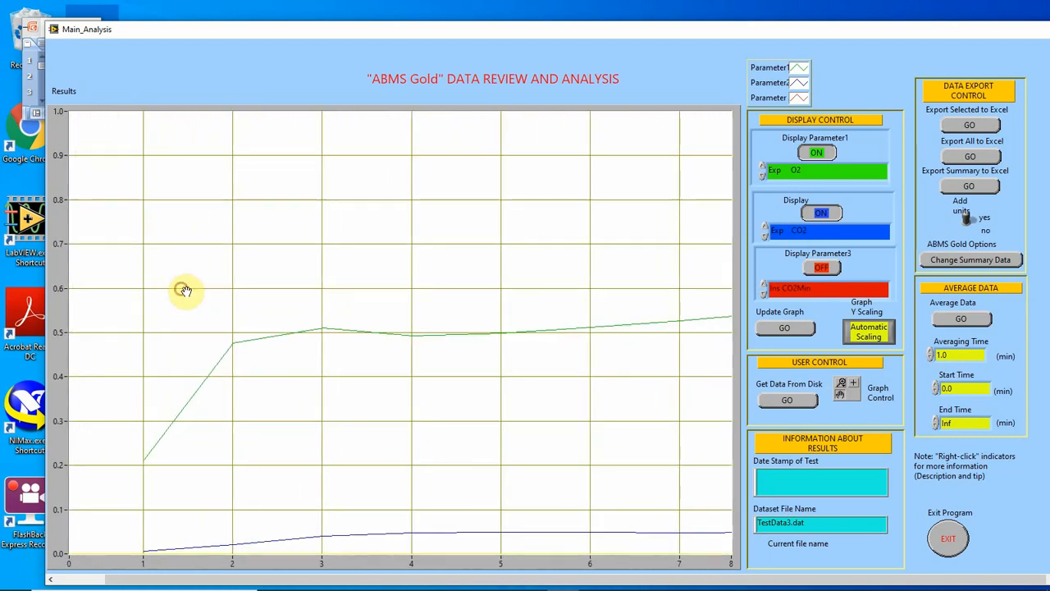
drag(517, 339, 269, 296)
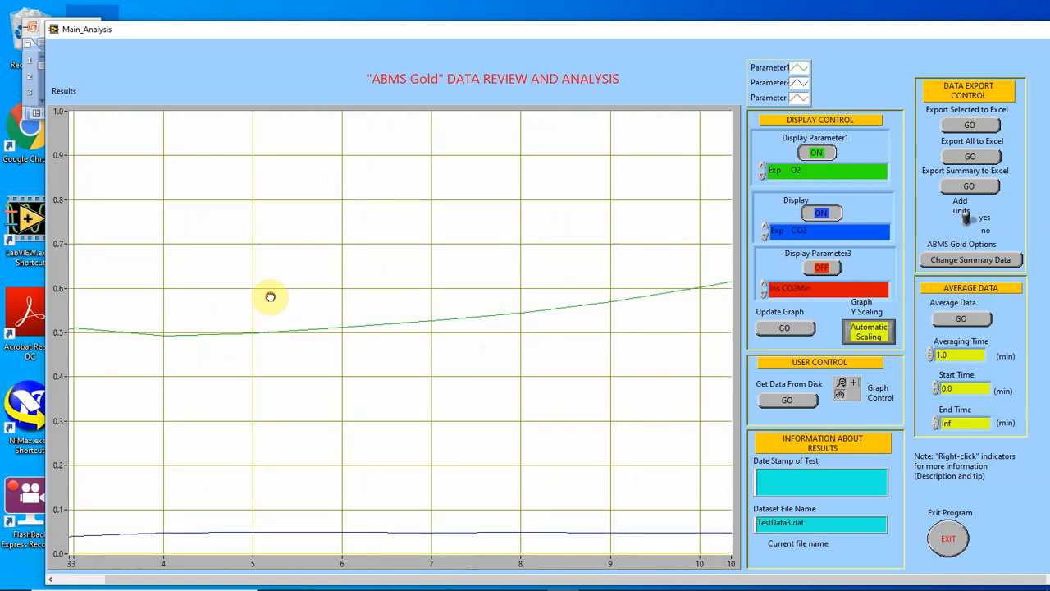
click(841, 385)
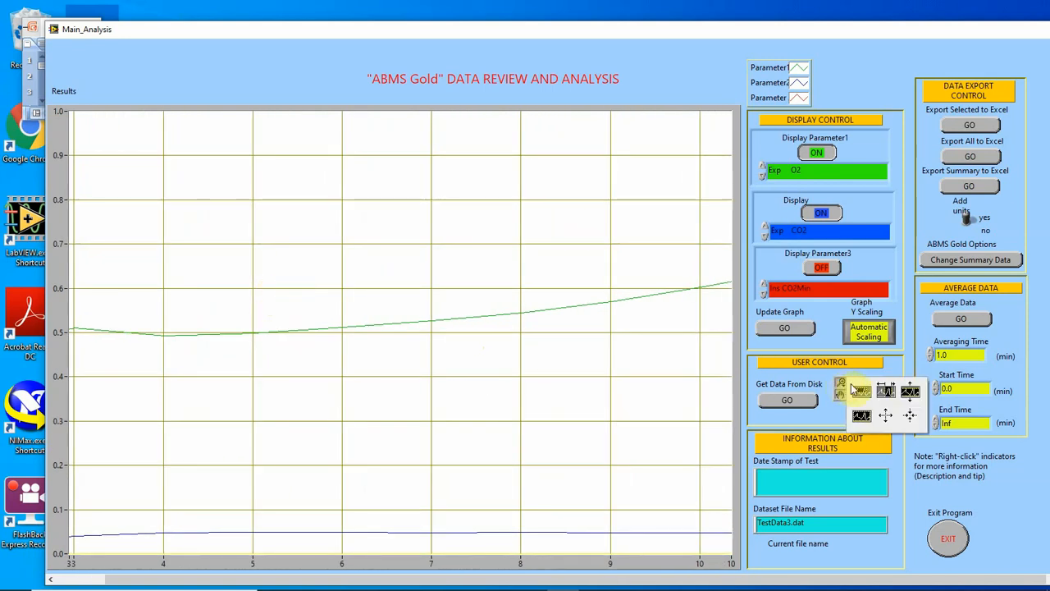
click(891, 417)
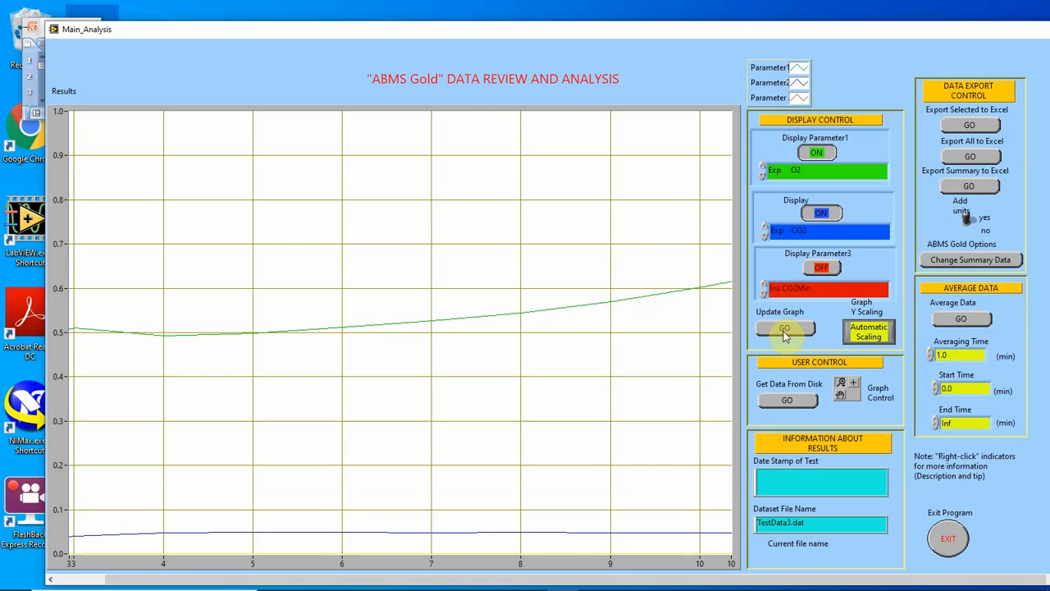
- Open the summary data settings, dismiss the license notice and move the options editor up
click(972, 259)
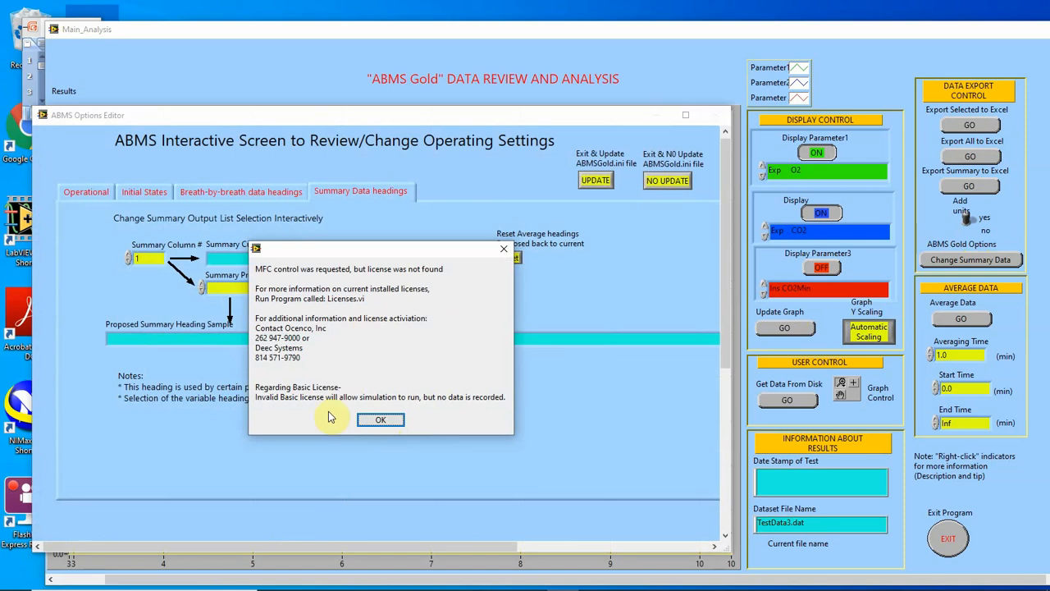
click(377, 421)
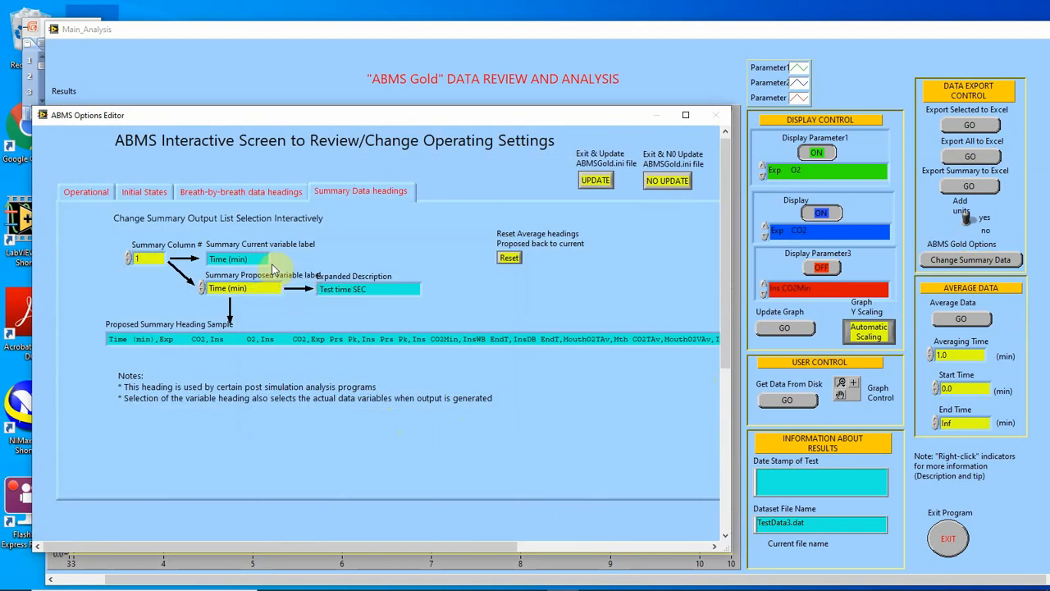
drag(300, 119, 295, 70)
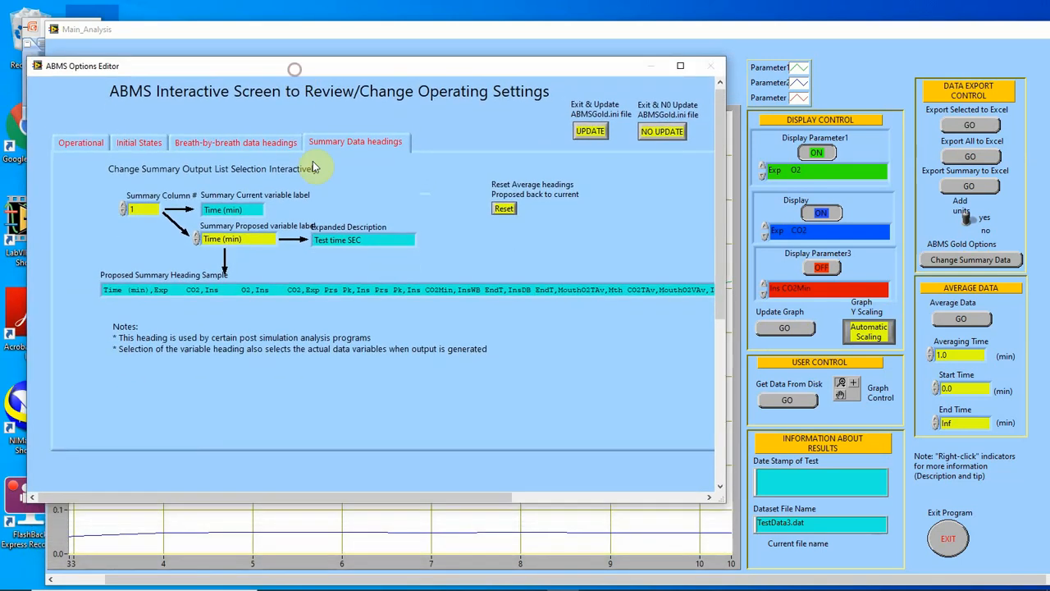
click(335, 286)
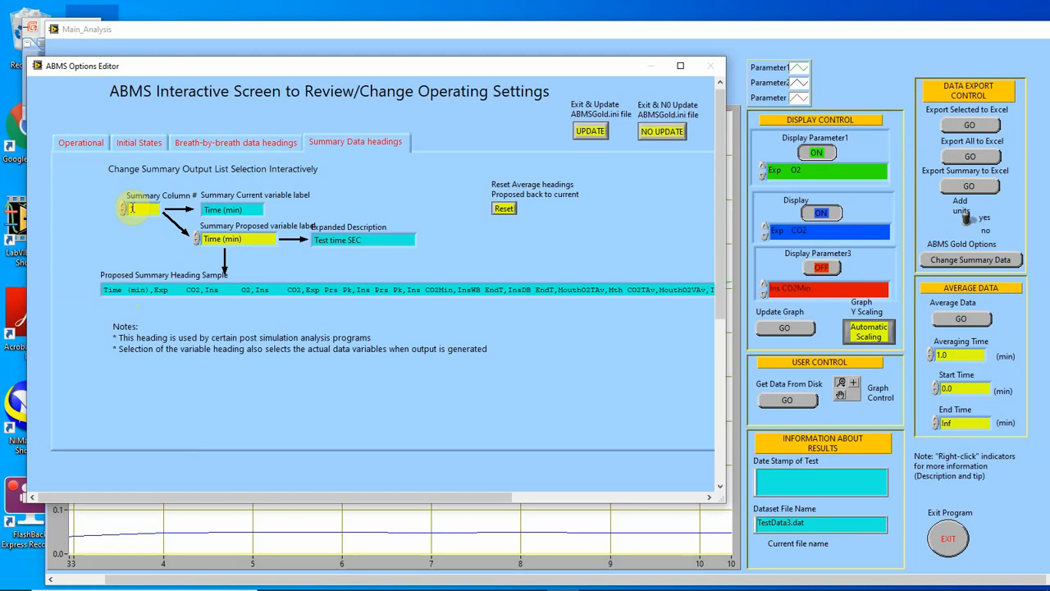
- Step through the summary columns up to column 10 to review their current and proposed variable labels
click(123, 207)
click(122, 207)
click(122, 207)
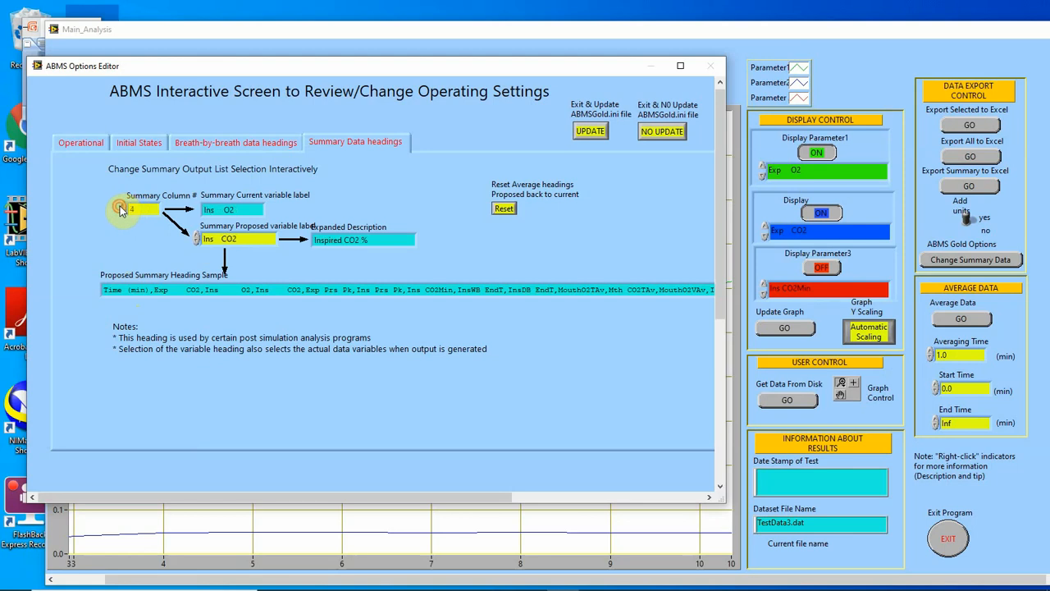
click(122, 207)
click(121, 207)
click(122, 207)
click(122, 207)
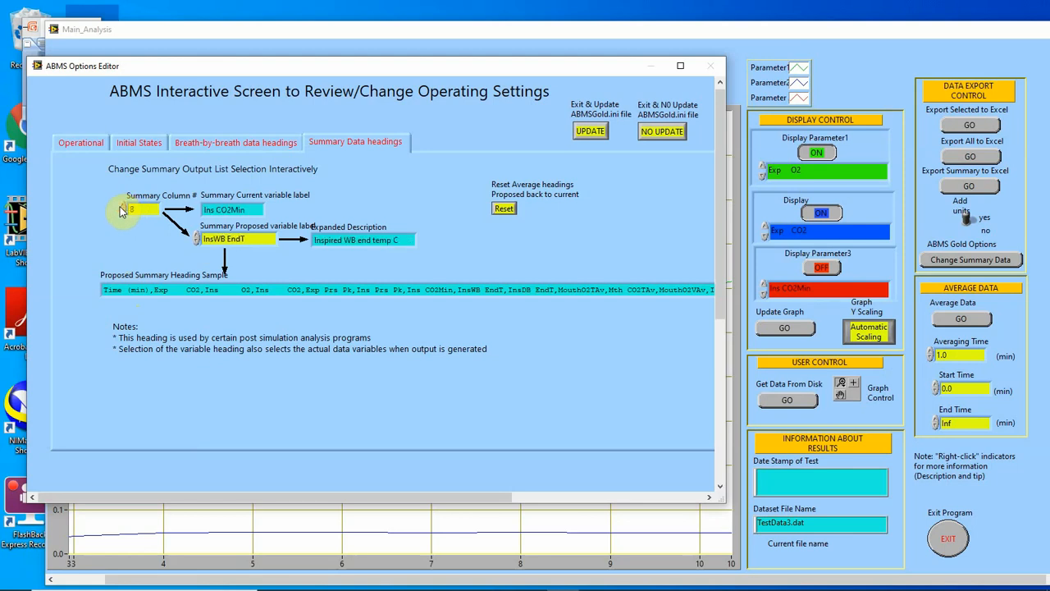
click(121, 207)
click(121, 207)
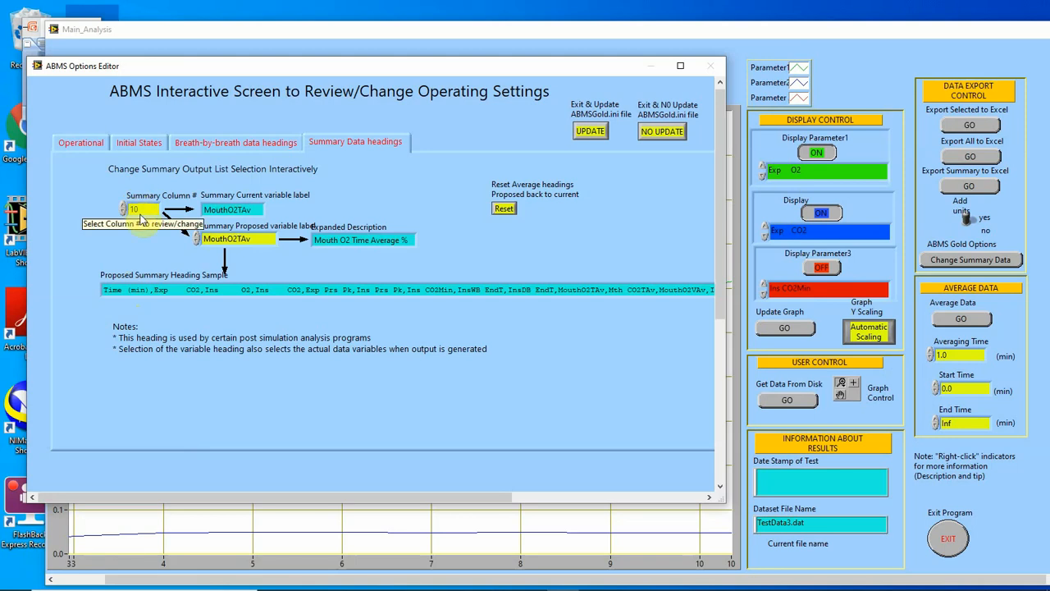
- Browse the variables available as the proposed label for summary column 10 and close the list without choosing another
click(253, 240)
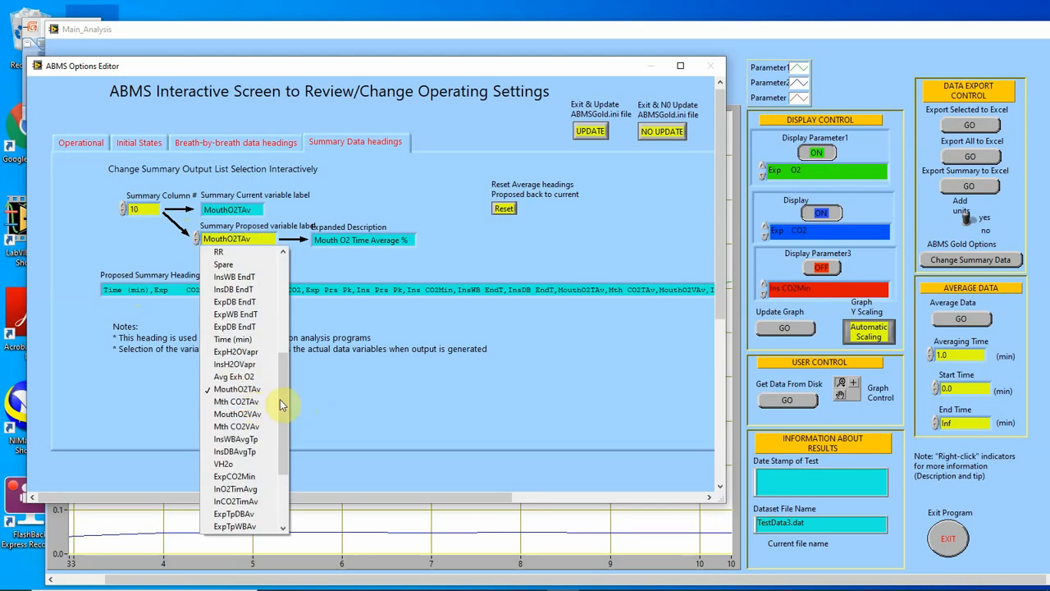
drag(285, 400, 275, 361)
scroll(238, 279, up, 4)
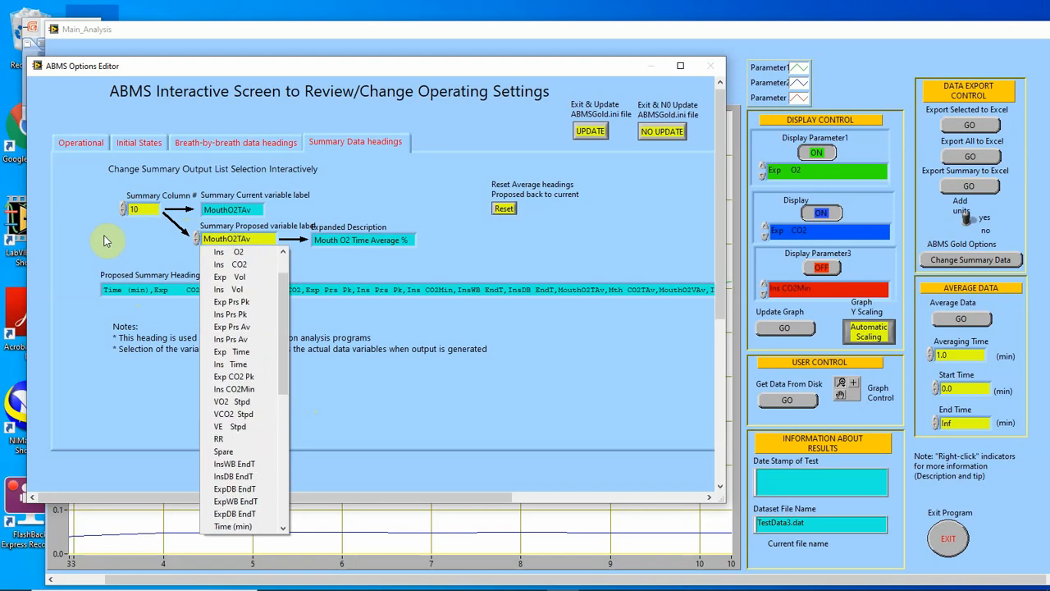
click(104, 240)
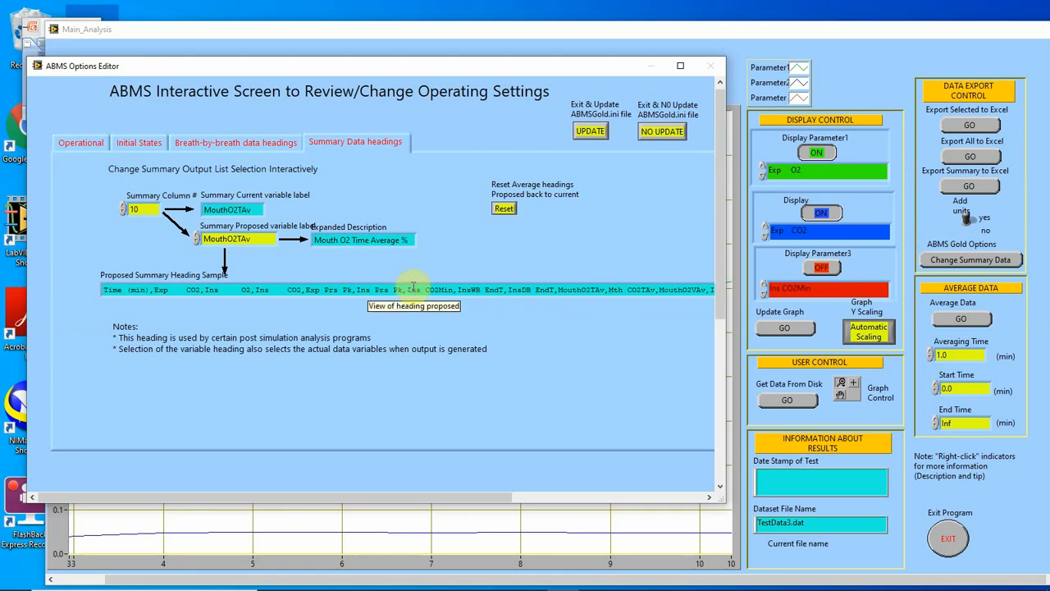
- Exit the options editor without updating the ABMSGold.ini file, and exit the analysis program to the main system panel
click(661, 132)
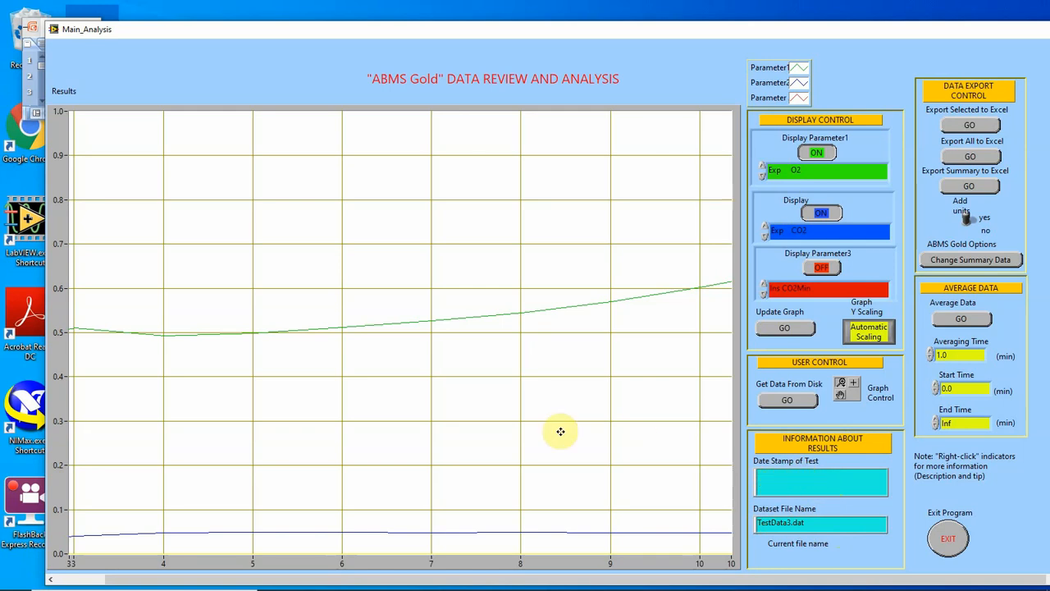
click(950, 539)
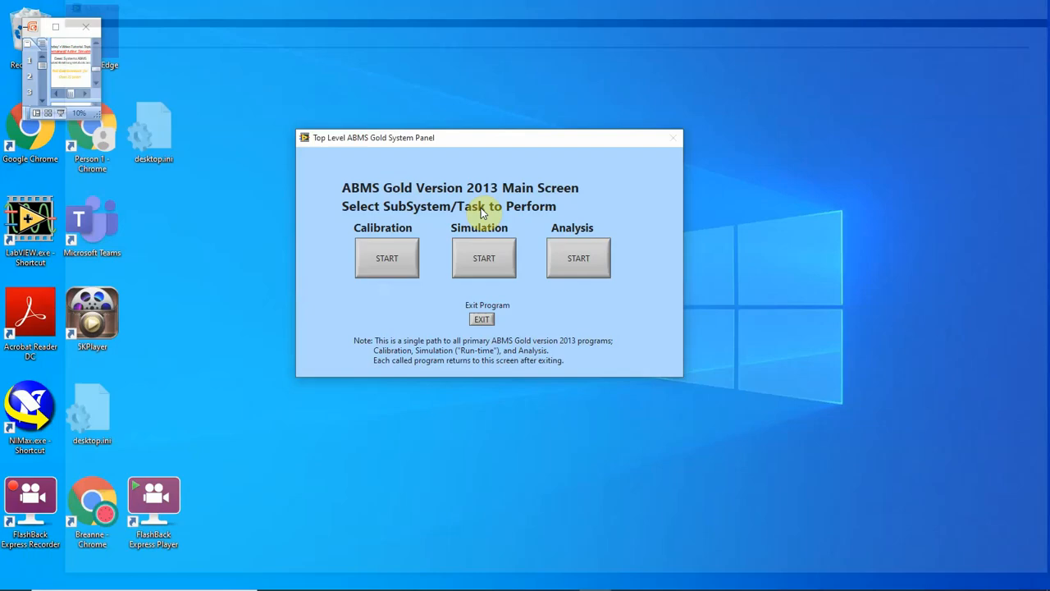